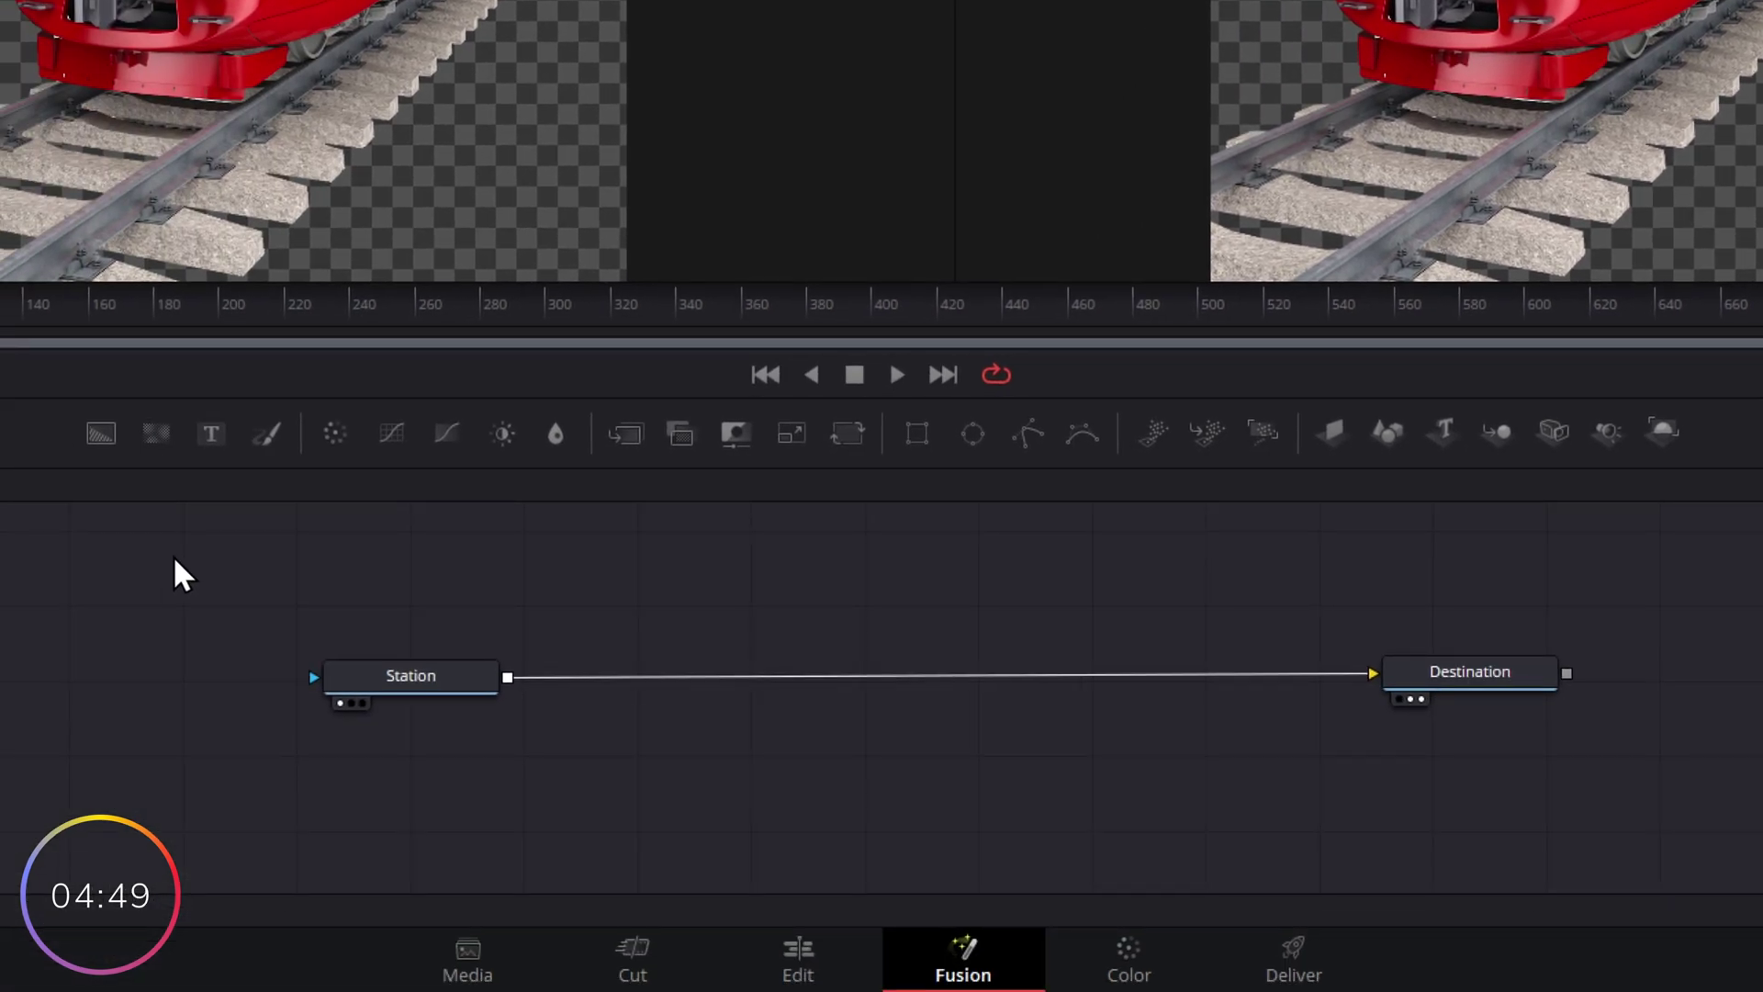
Spread the nodes apart, Station further left and Destination further right, then clear the selection.
{"action": "left_click_drag", "start_coordinate": [172, 554], "coordinate": [1762, 798]}
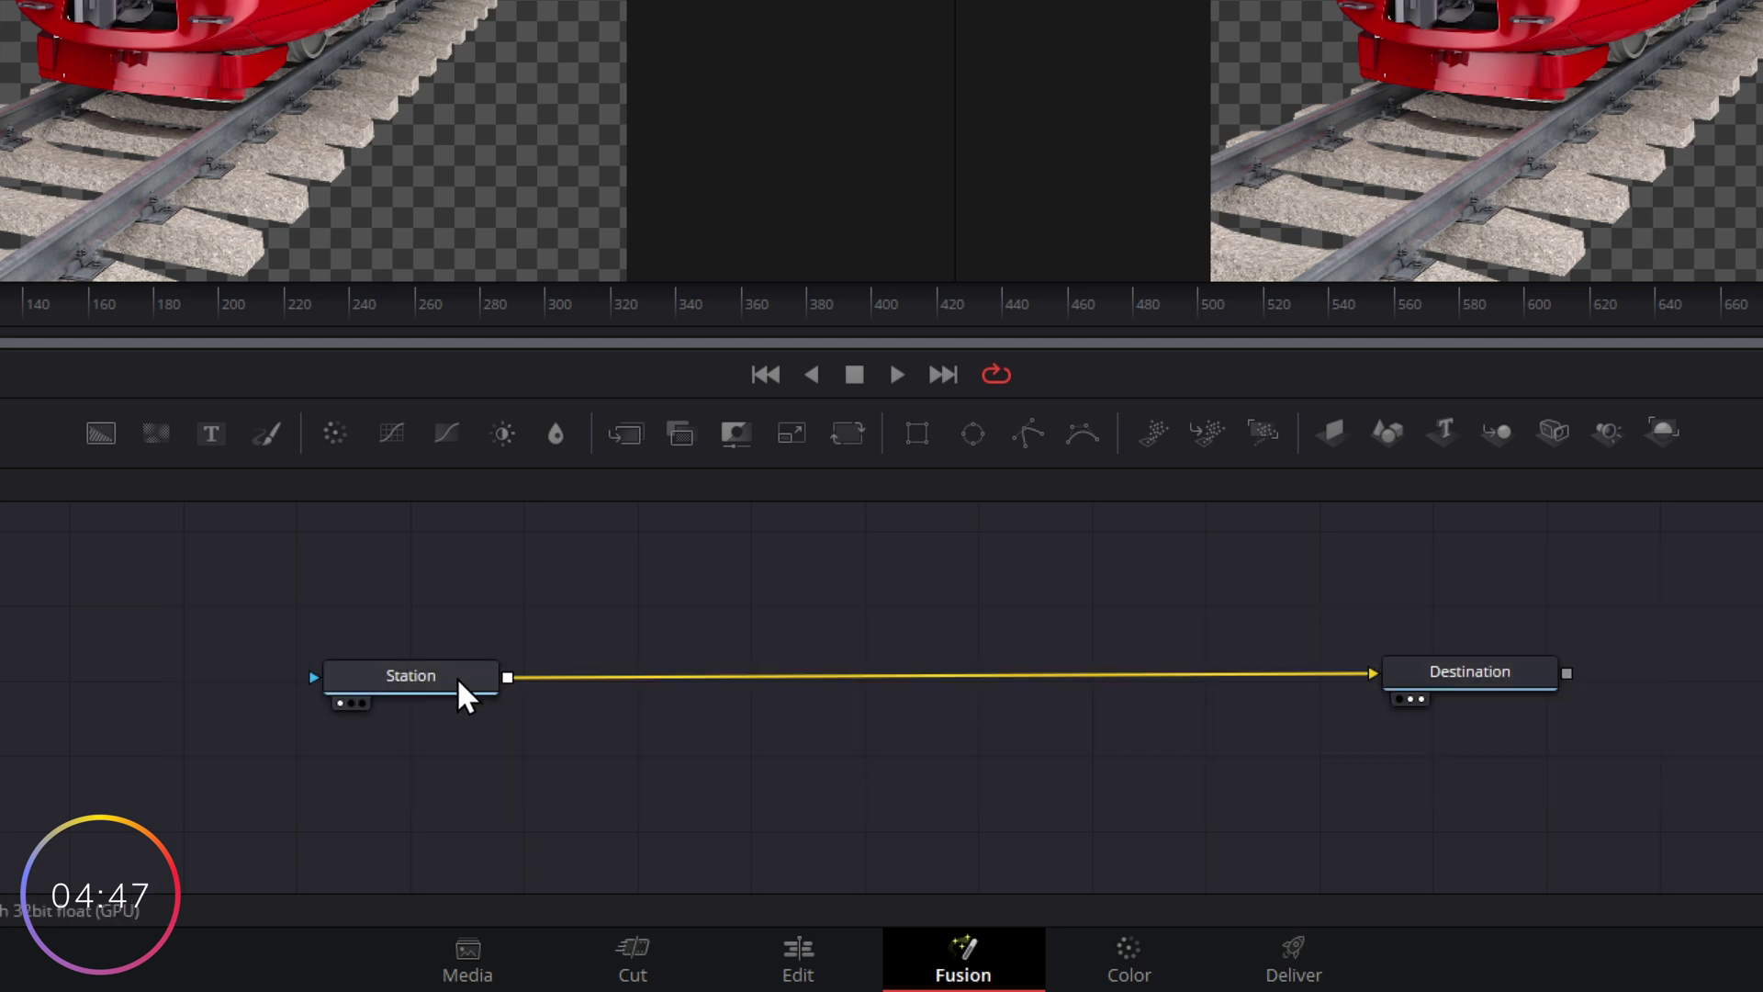
{"action": "left_click_drag", "start_coordinate": [456, 693], "coordinate": [396, 707]}
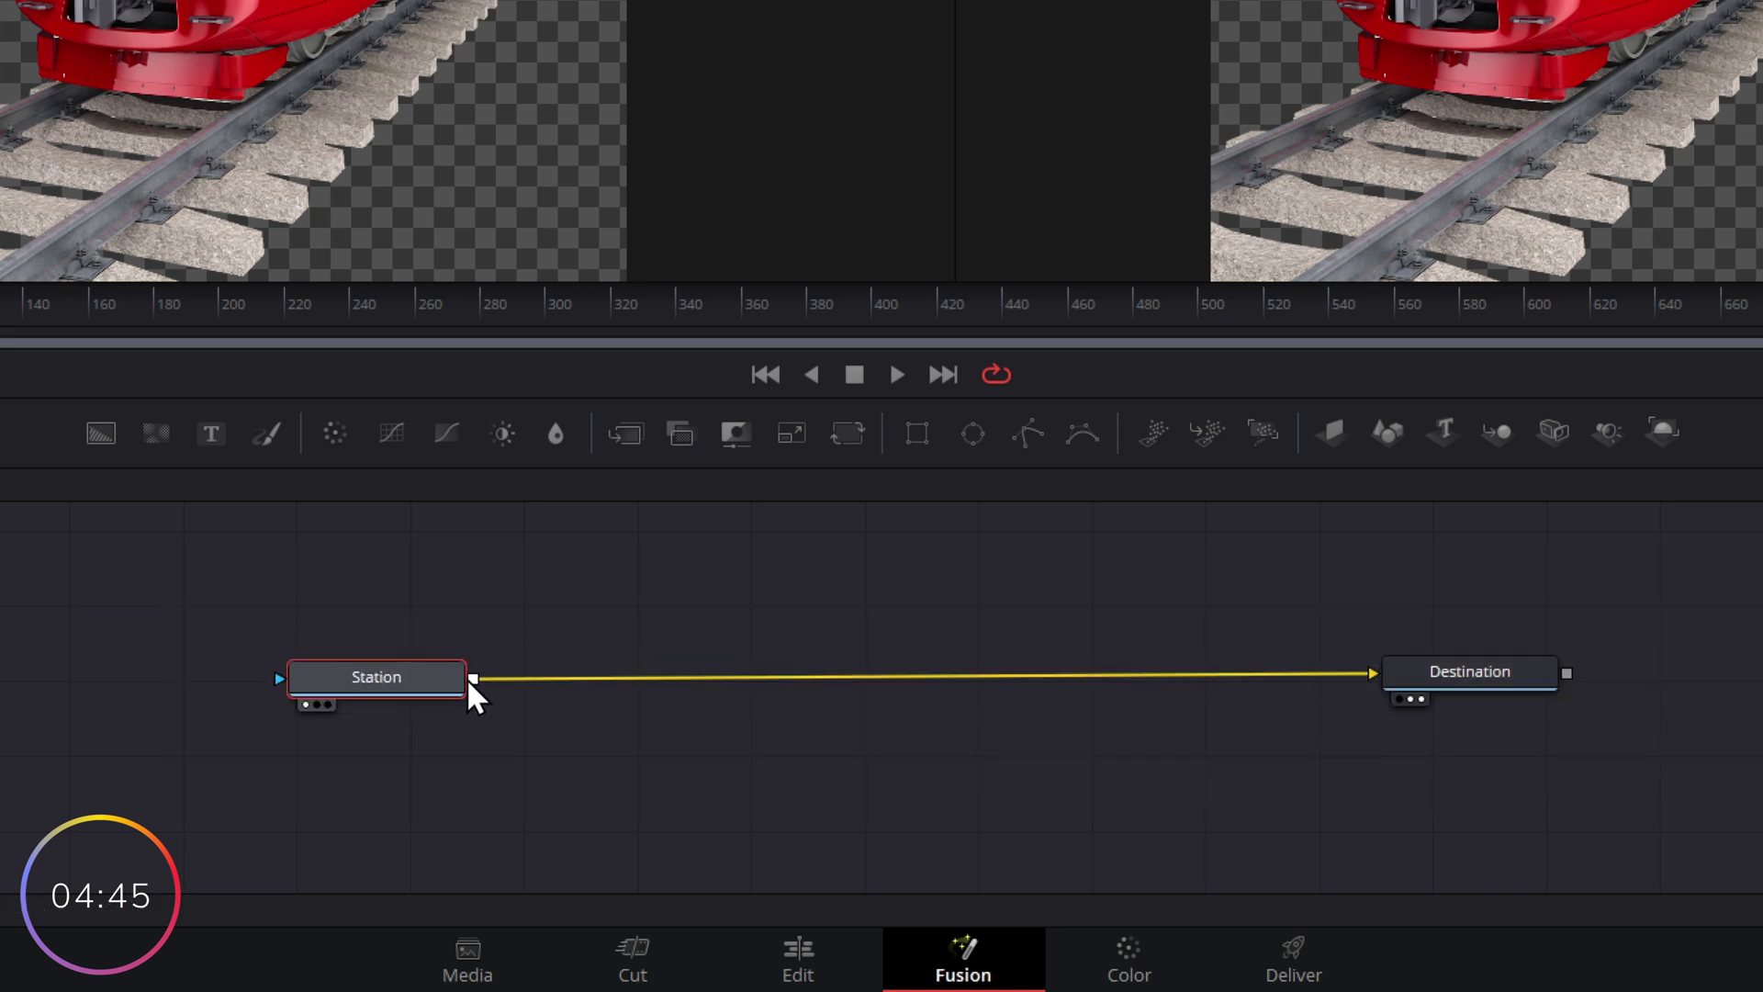
{"action": "mouse_move", "coordinate": [1426, 694]}
{"action": "left_mouse_down"}
{"action": "mouse_move", "coordinate": [1441, 716]}
{"action": "mouse_move", "coordinate": [1448, 678]}
{"action": "mouse_move", "coordinate": [1451, 705]}
{"action": "left_mouse_up"}
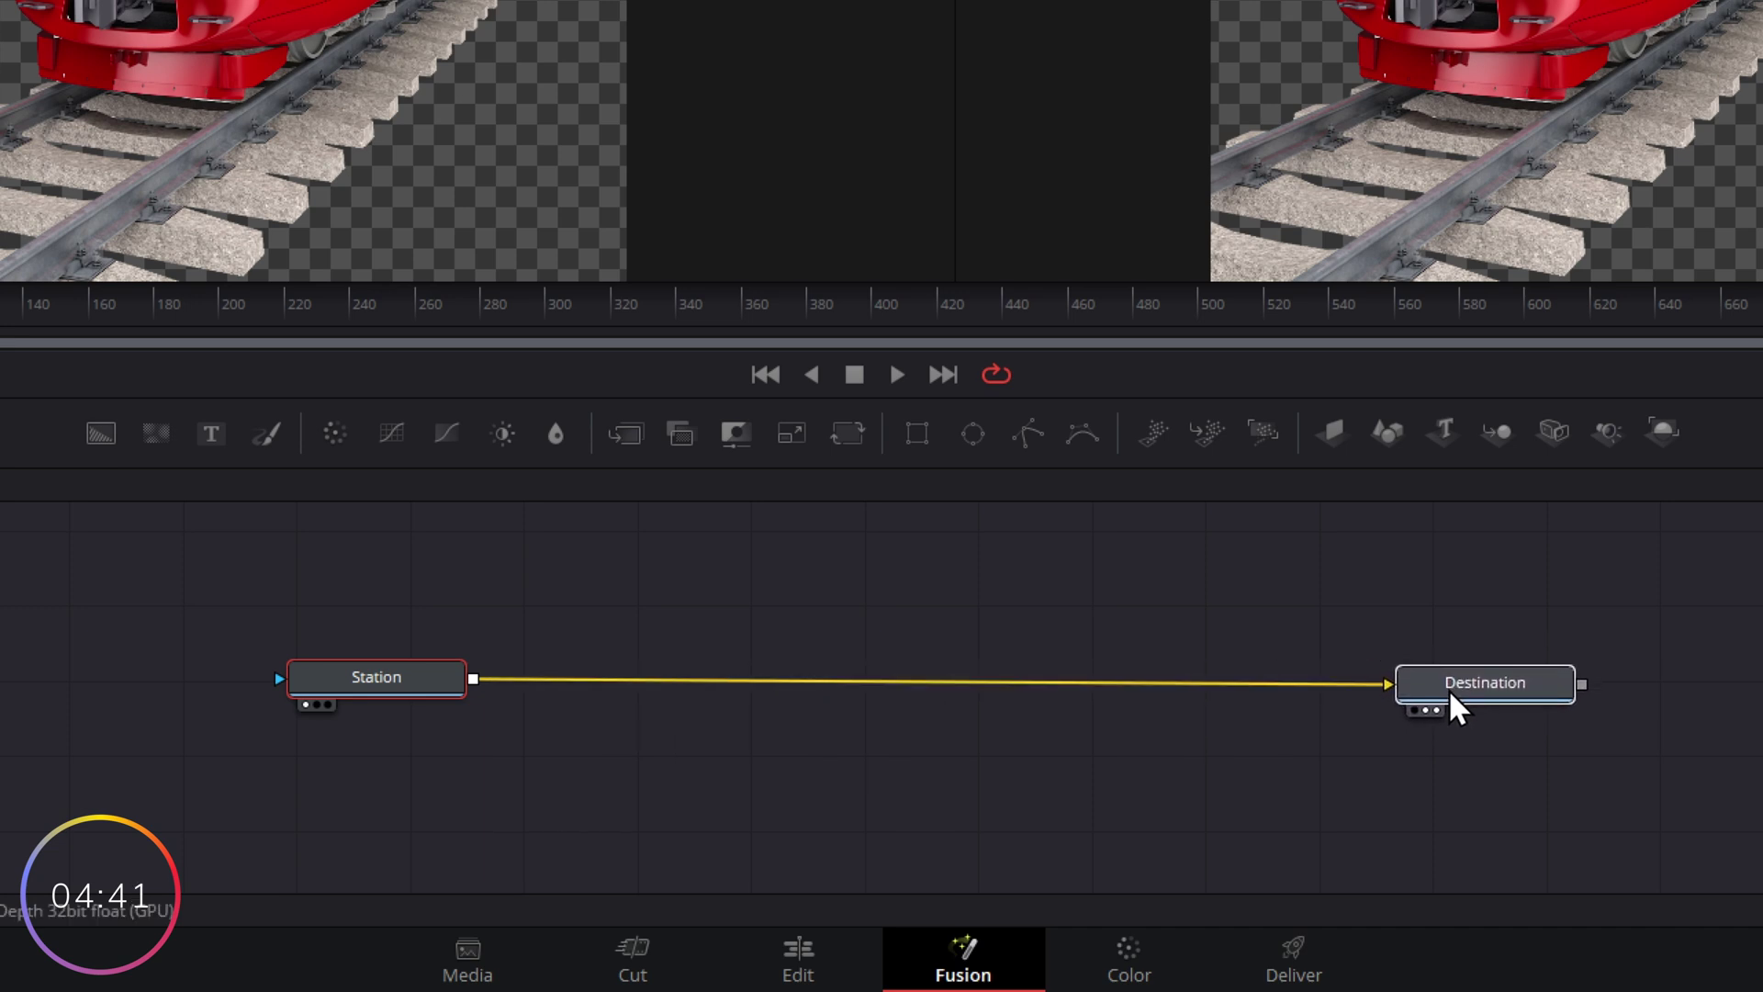
{"action": "left_click", "coordinate": [1200, 618]}
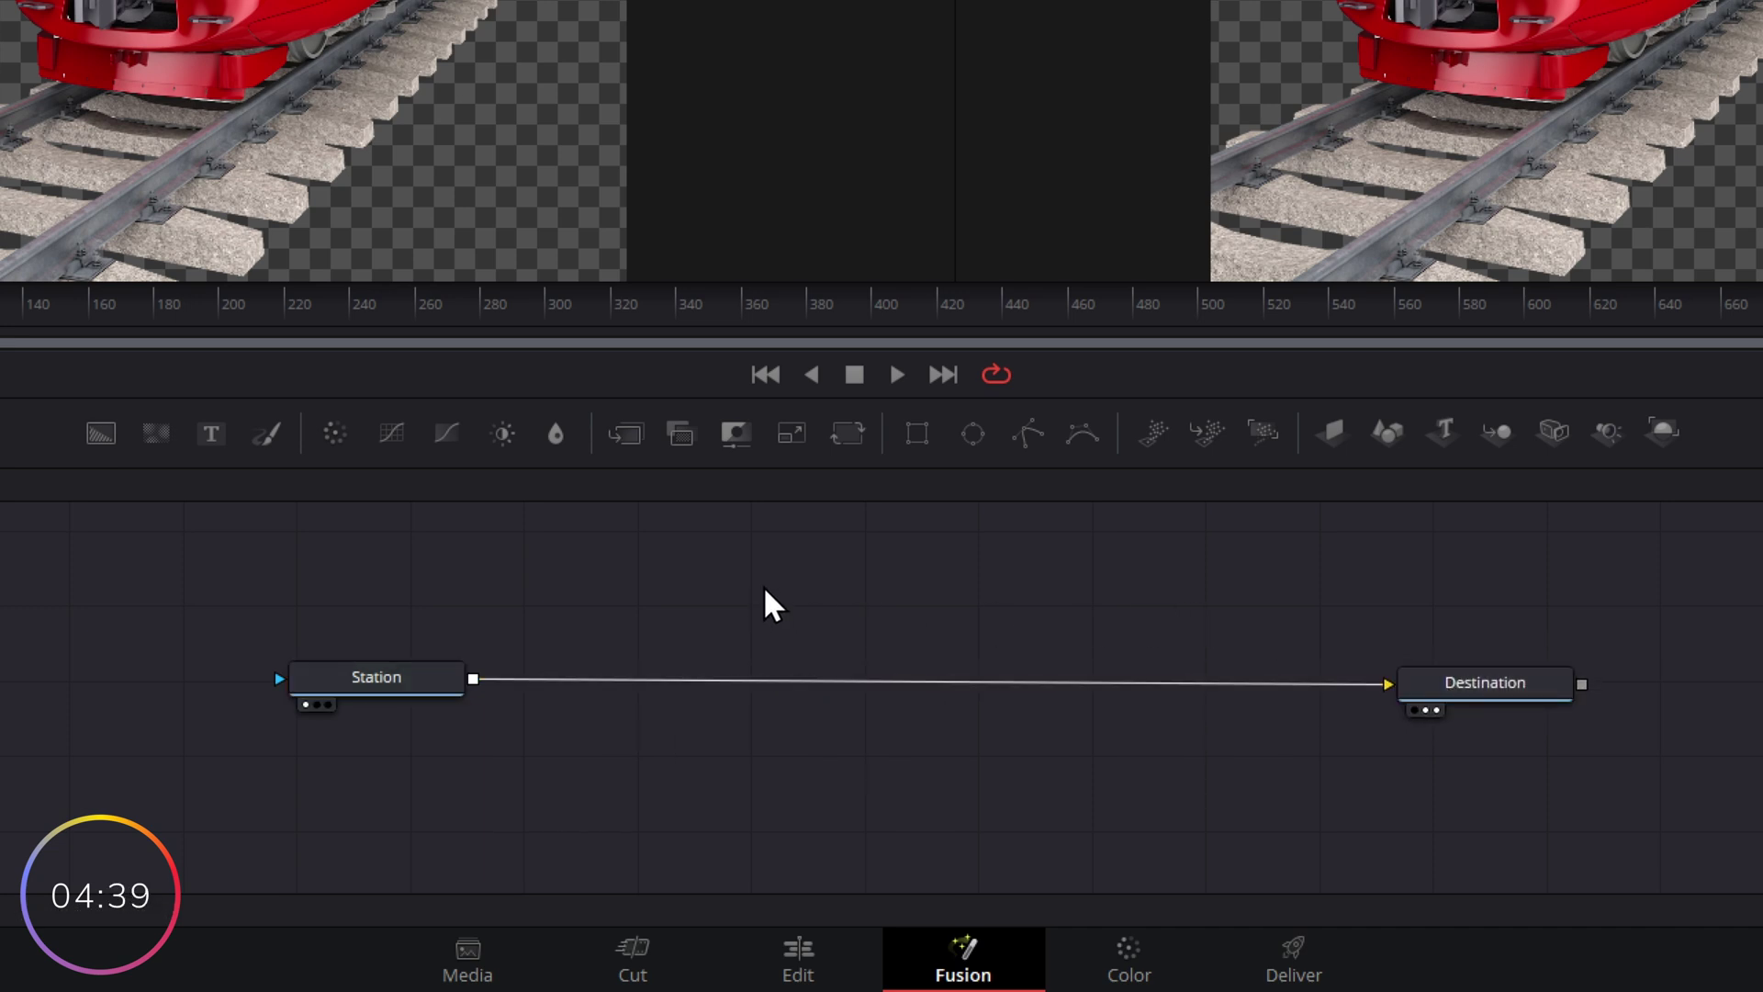
{"action": "left_click_drag", "start_coordinate": [606, 586], "coordinate": [1317, 793]}
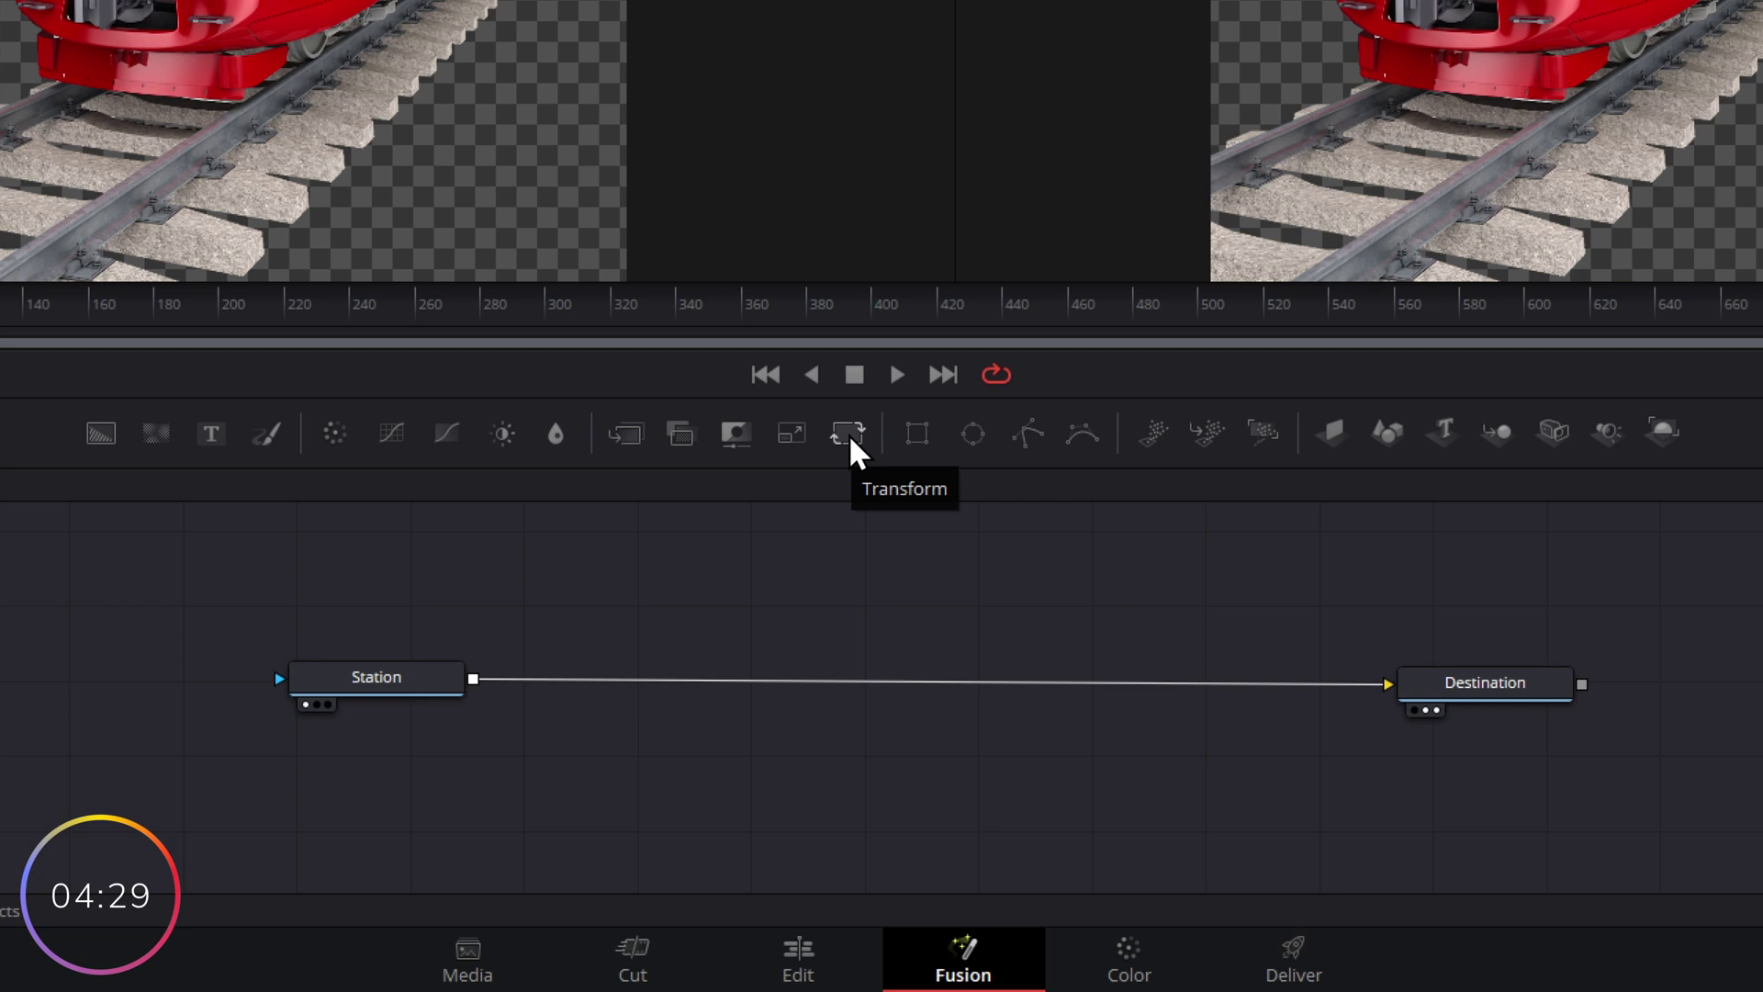
Insert Transform1 between Station and Destination and try its Size and Angle in the Inspector.
{"action": "left_click_drag", "start_coordinate": [849, 438], "coordinate": [928, 692]}
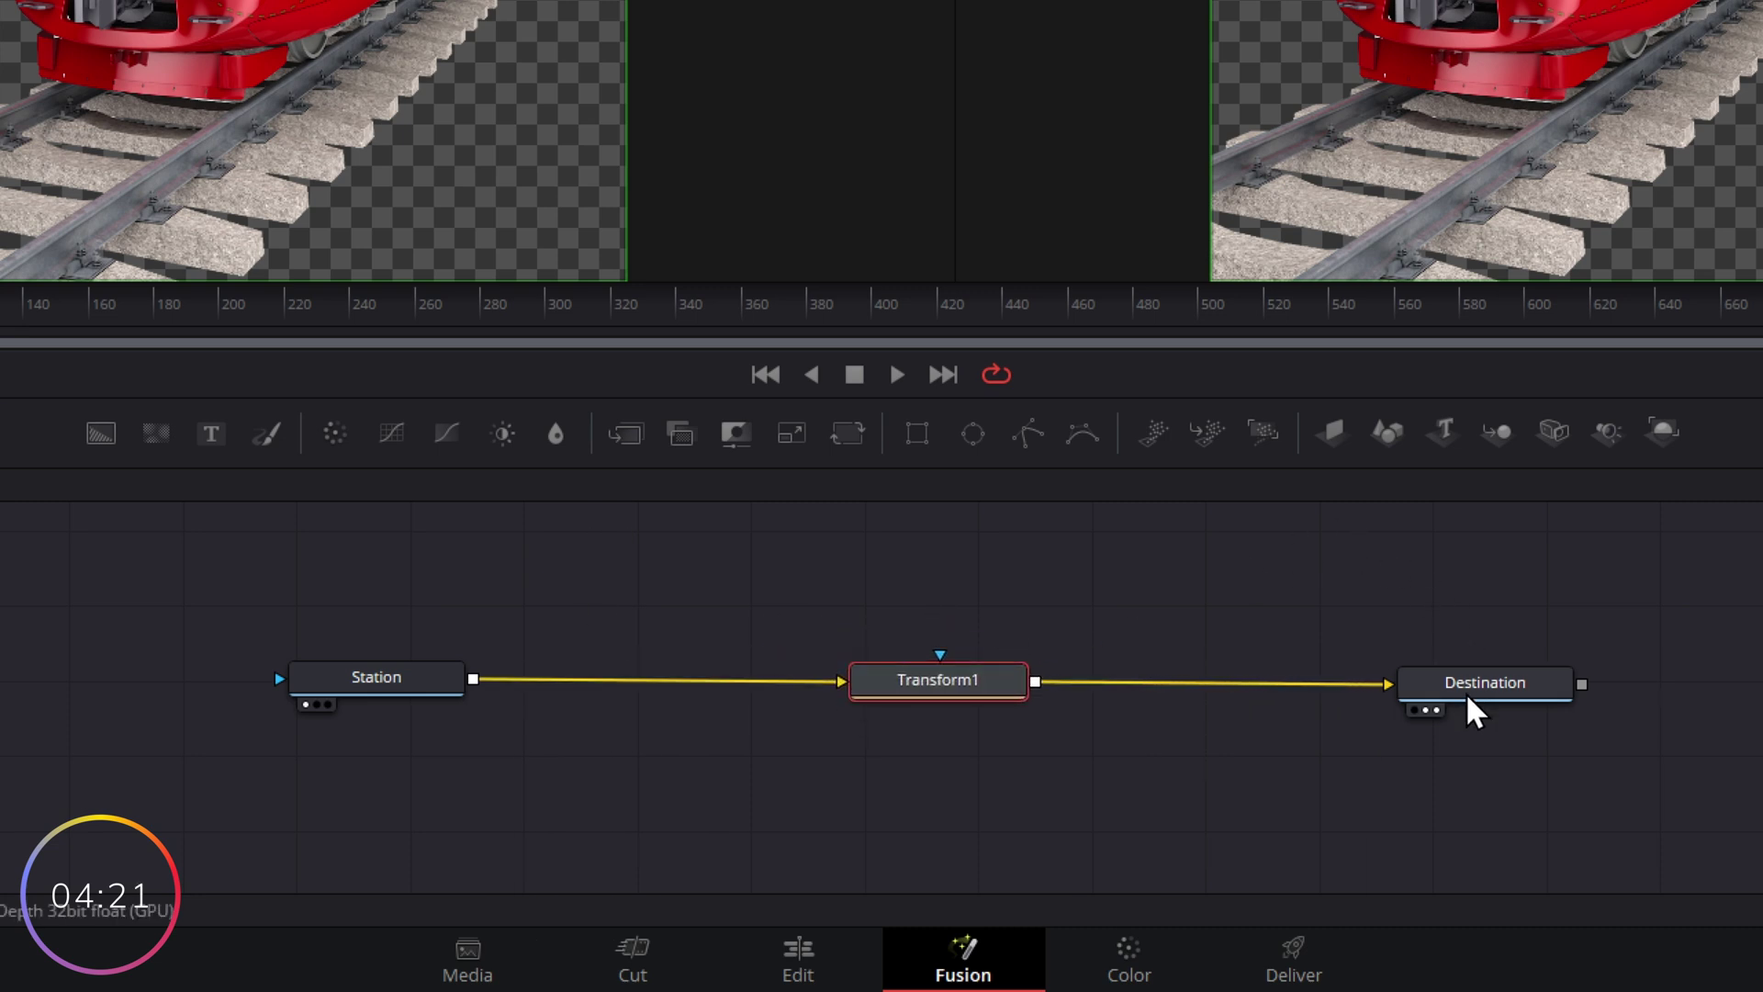
{"action": "mouse_move", "coordinate": [1469, 712]}
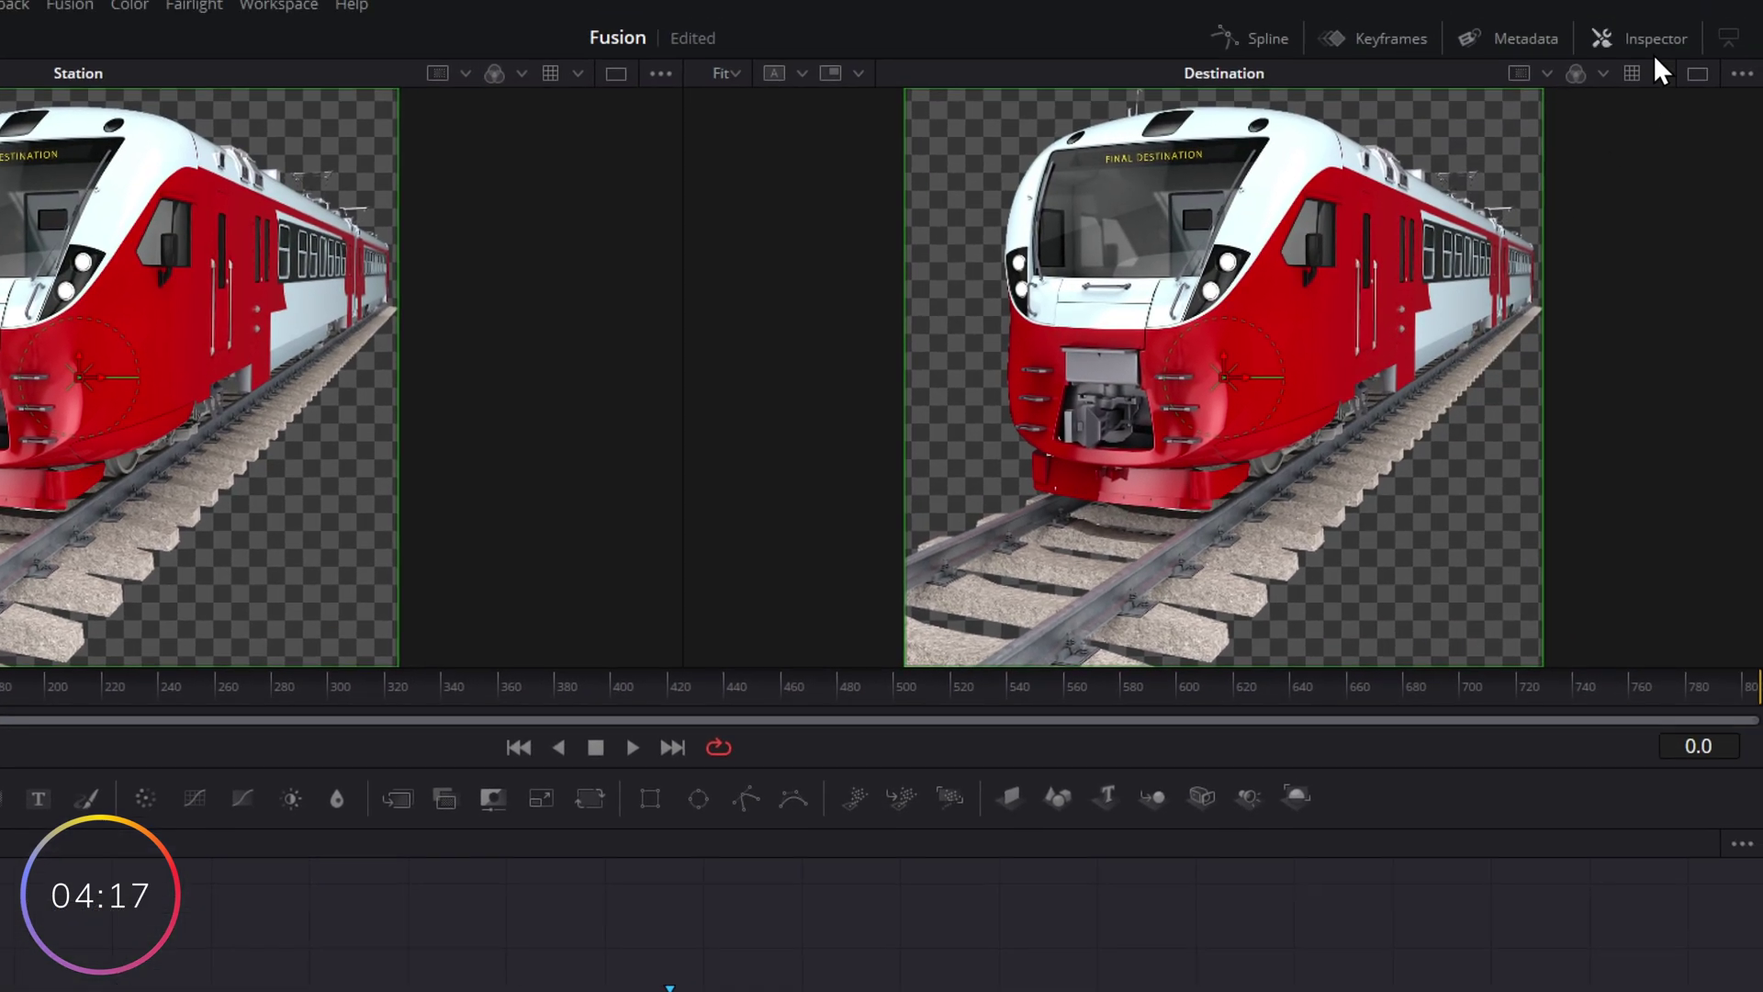
{"action": "left_click", "coordinate": [1653, 41]}
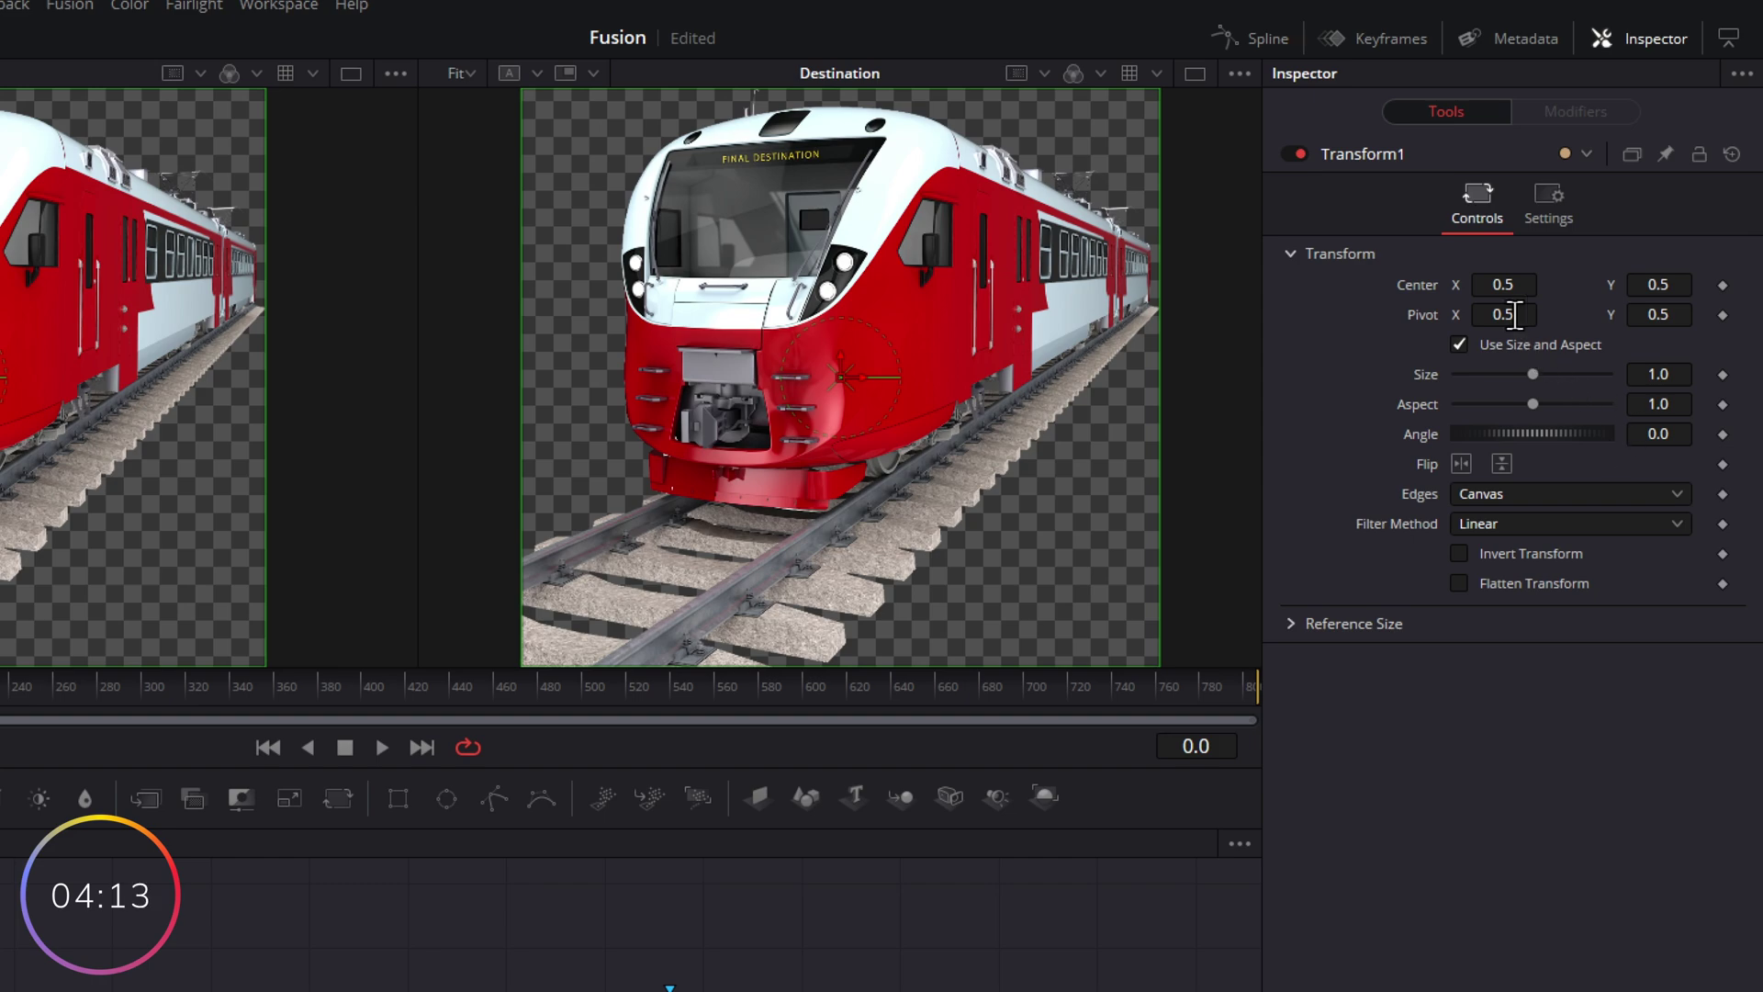
{"action": "left_click_drag", "start_coordinate": [1528, 371], "coordinate": [1539, 375]}
{"action": "left_click_drag", "start_coordinate": [1509, 439], "coordinate": [1561, 437]}
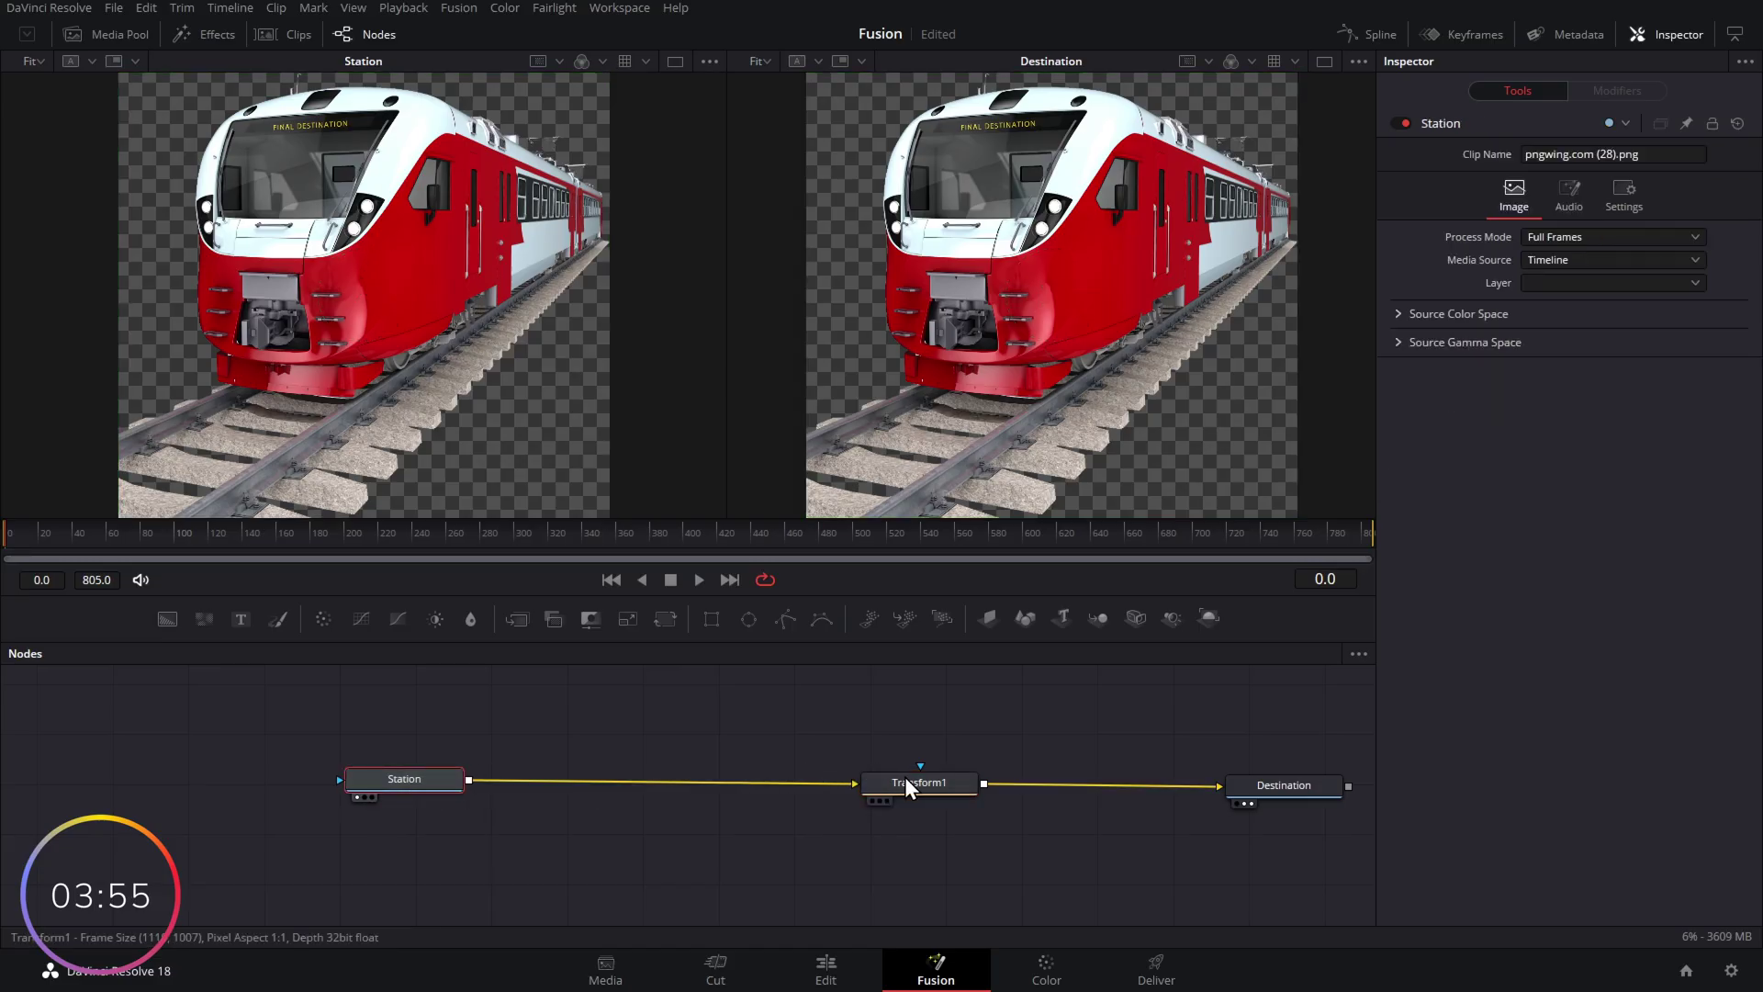
Move Transform1 right next to Station and select it to show its Inspector controls.
{"action": "left_click_drag", "start_coordinate": [905, 776], "coordinate": [552, 773]}
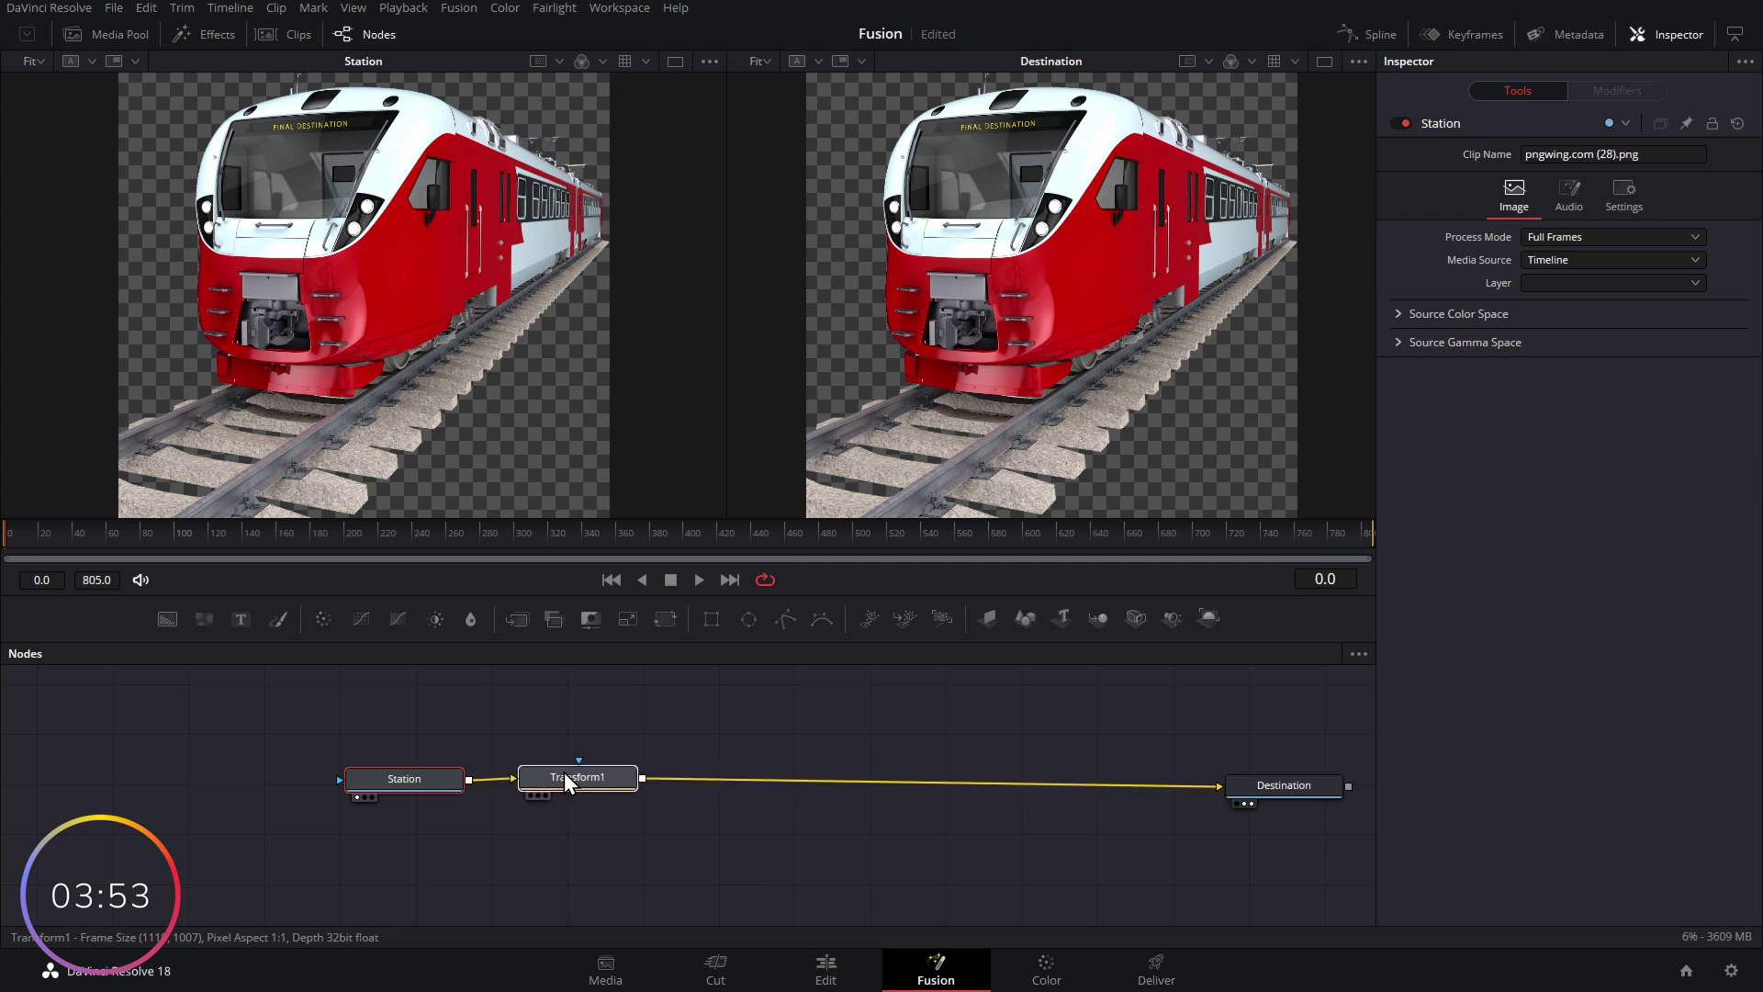
{"action": "left_click", "coordinate": [555, 773]}
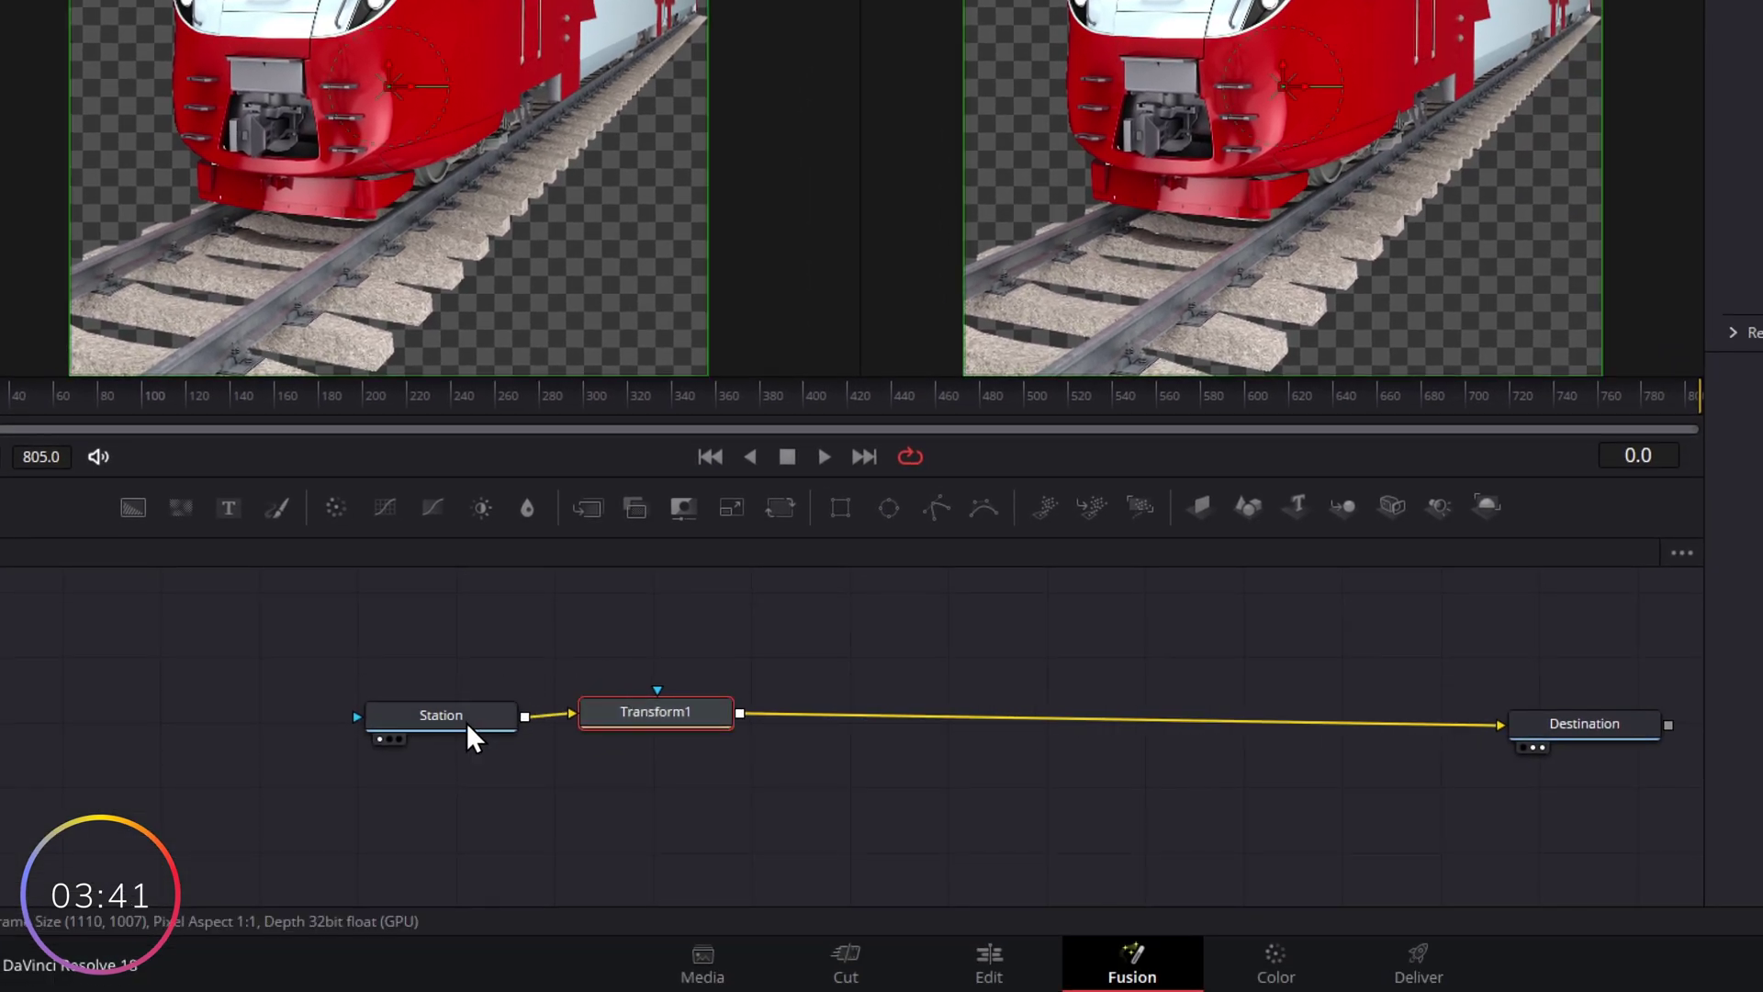
{"action": "mouse_move", "coordinate": [465, 729]}
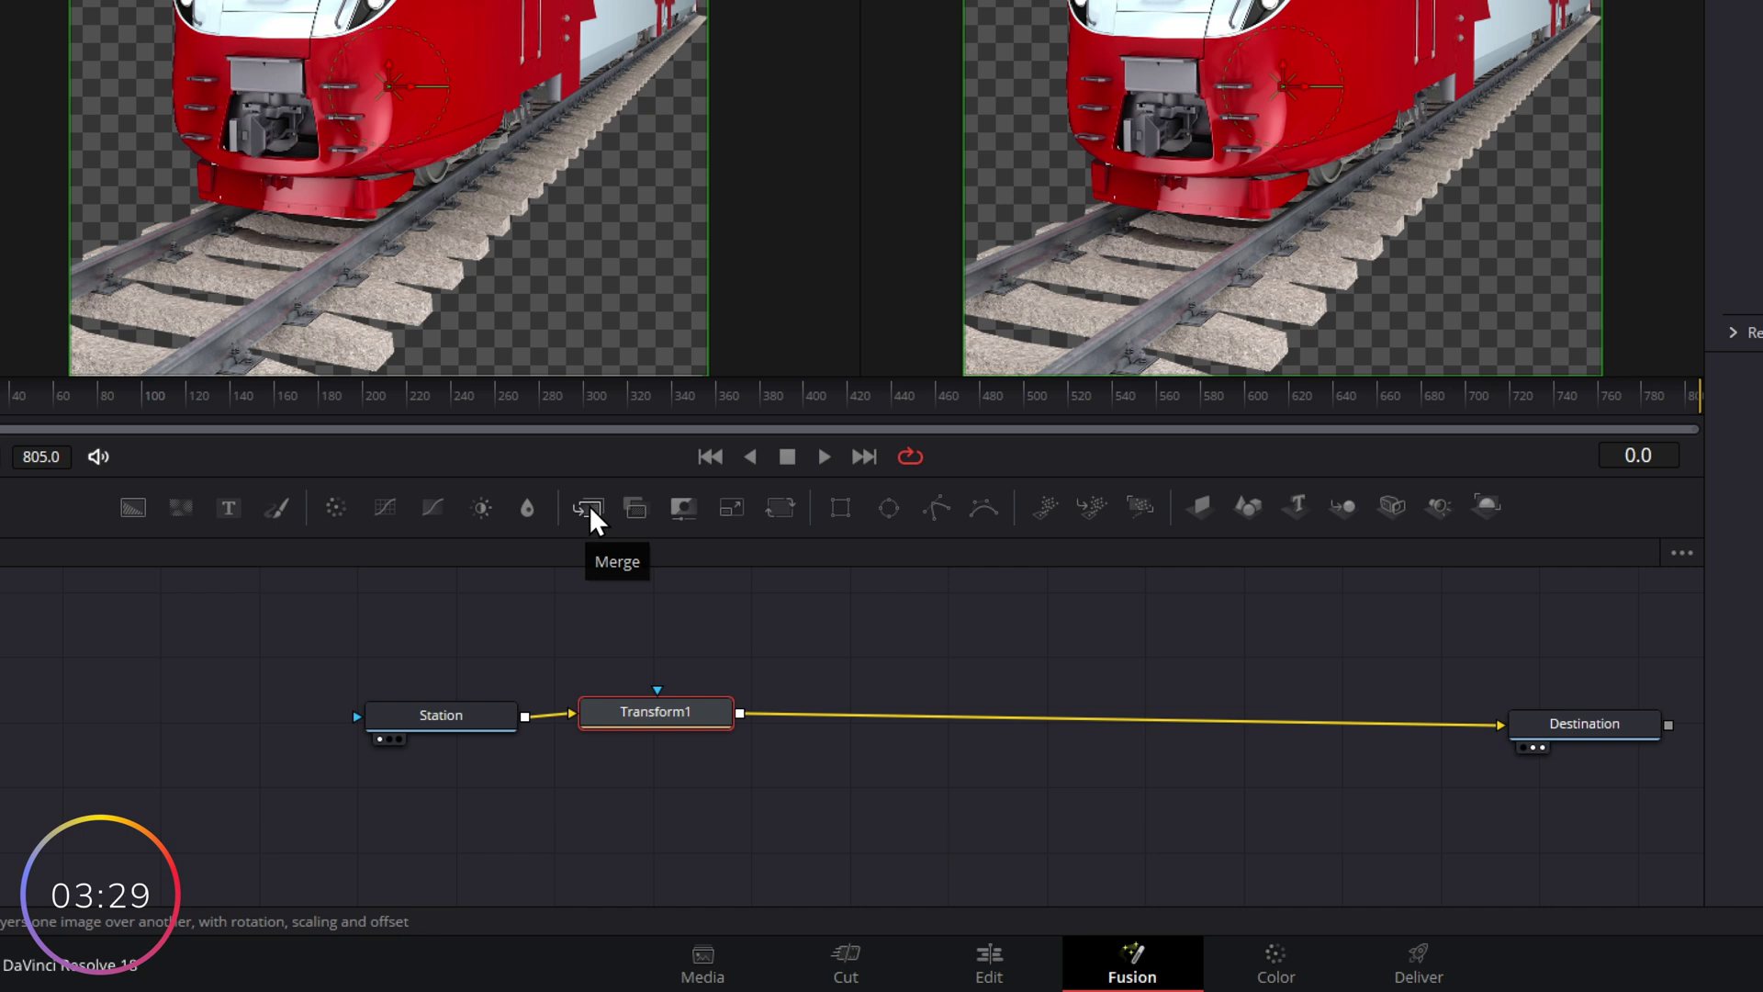
Insert a Merge after Transform1, rename it Engineering, and add a Text+ node to the tree.
{"action": "left_click_drag", "start_coordinate": [588, 505], "coordinate": [840, 714]}
{"action": "key", "text": "F2"}
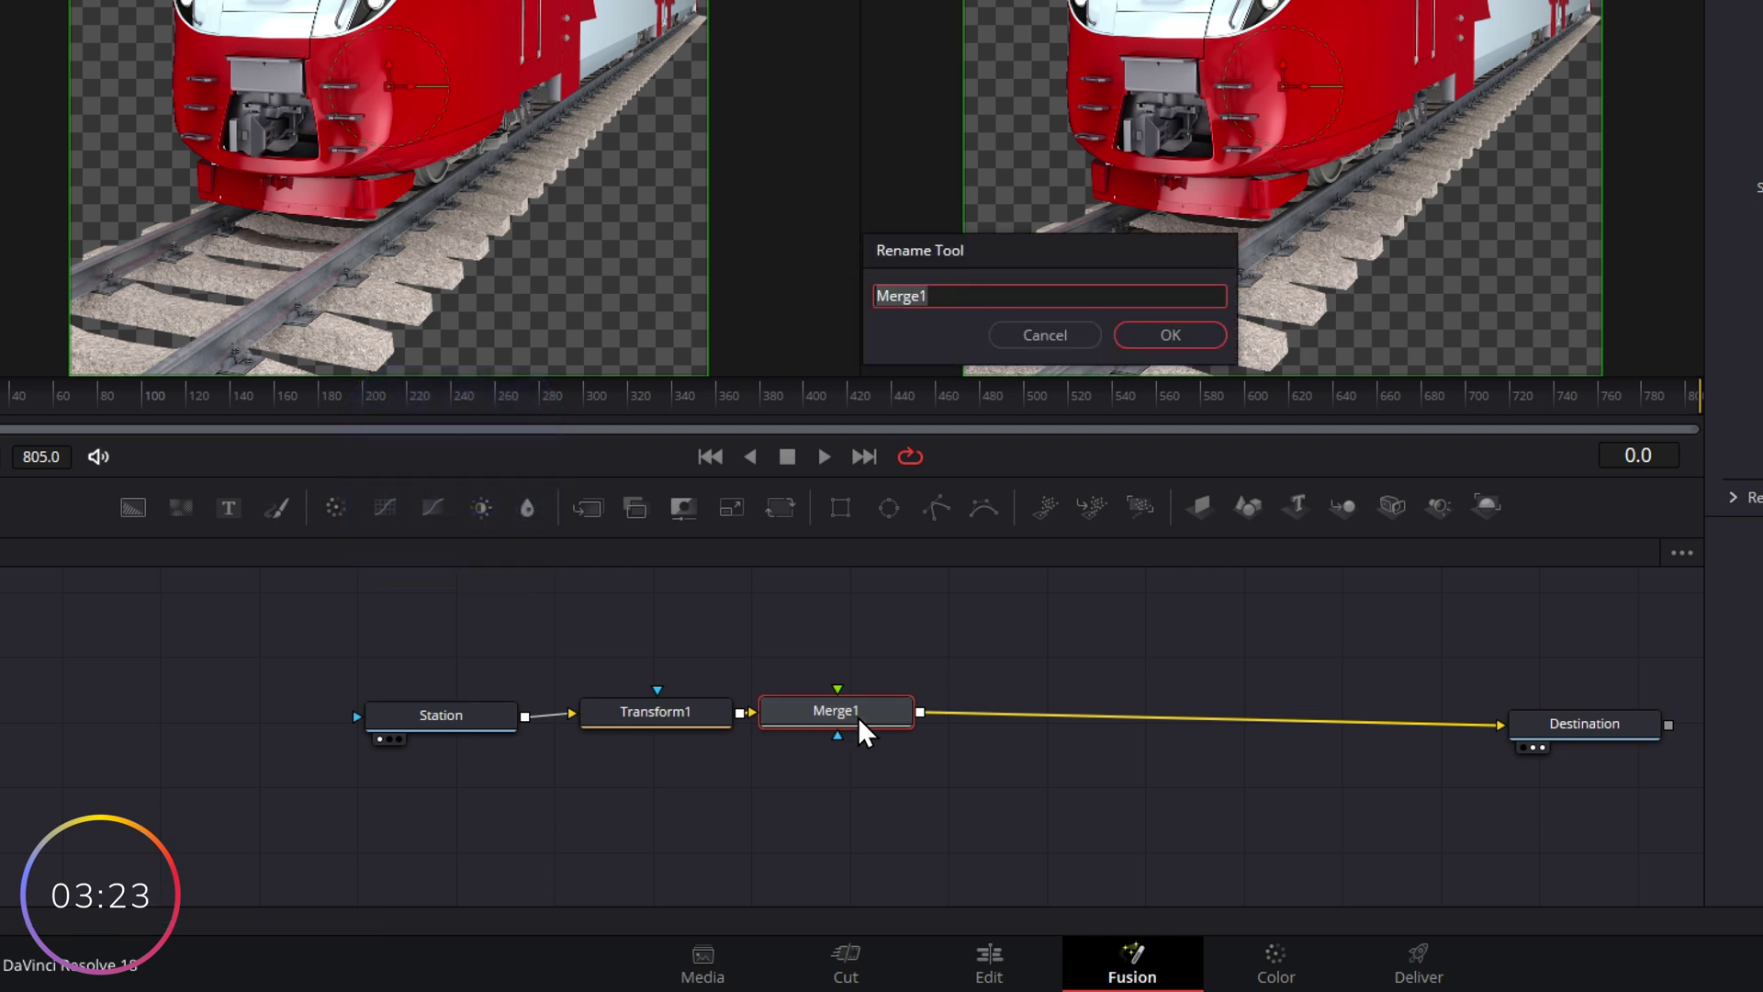
{"action": "type", "text": "Engine"}
{"action": "key", "text": "Return"}
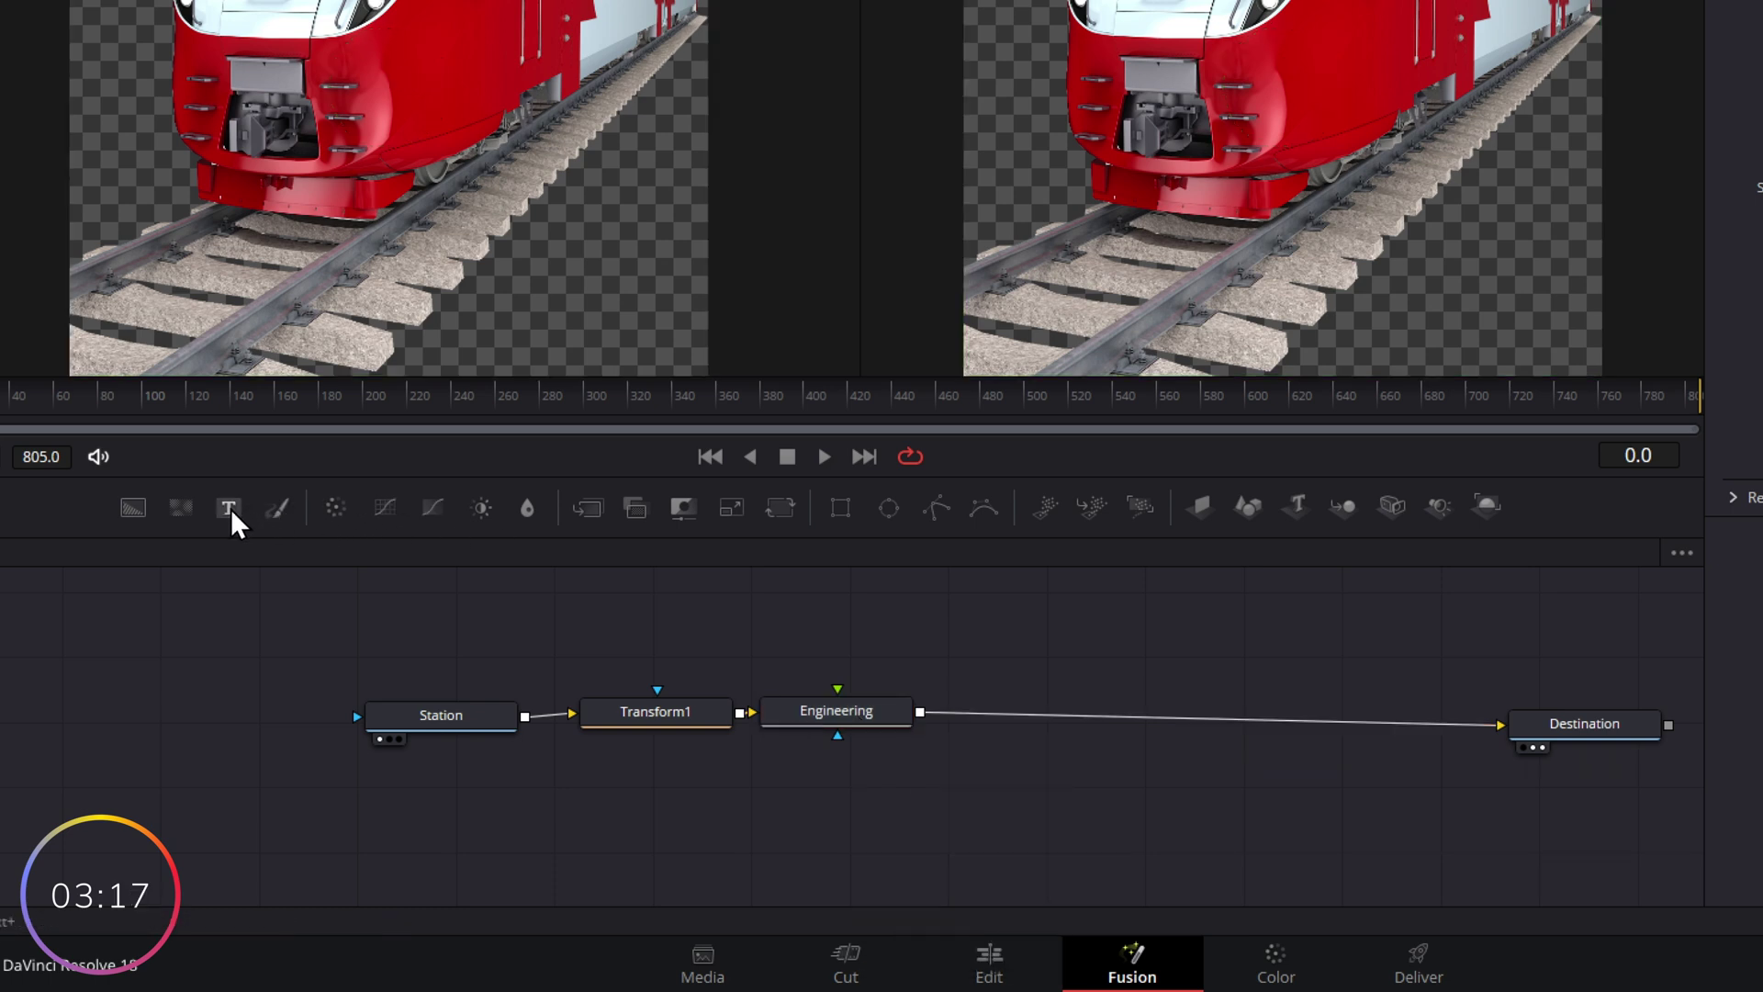
{"action": "left_click_drag", "start_coordinate": [230, 508], "coordinate": [837, 803]}
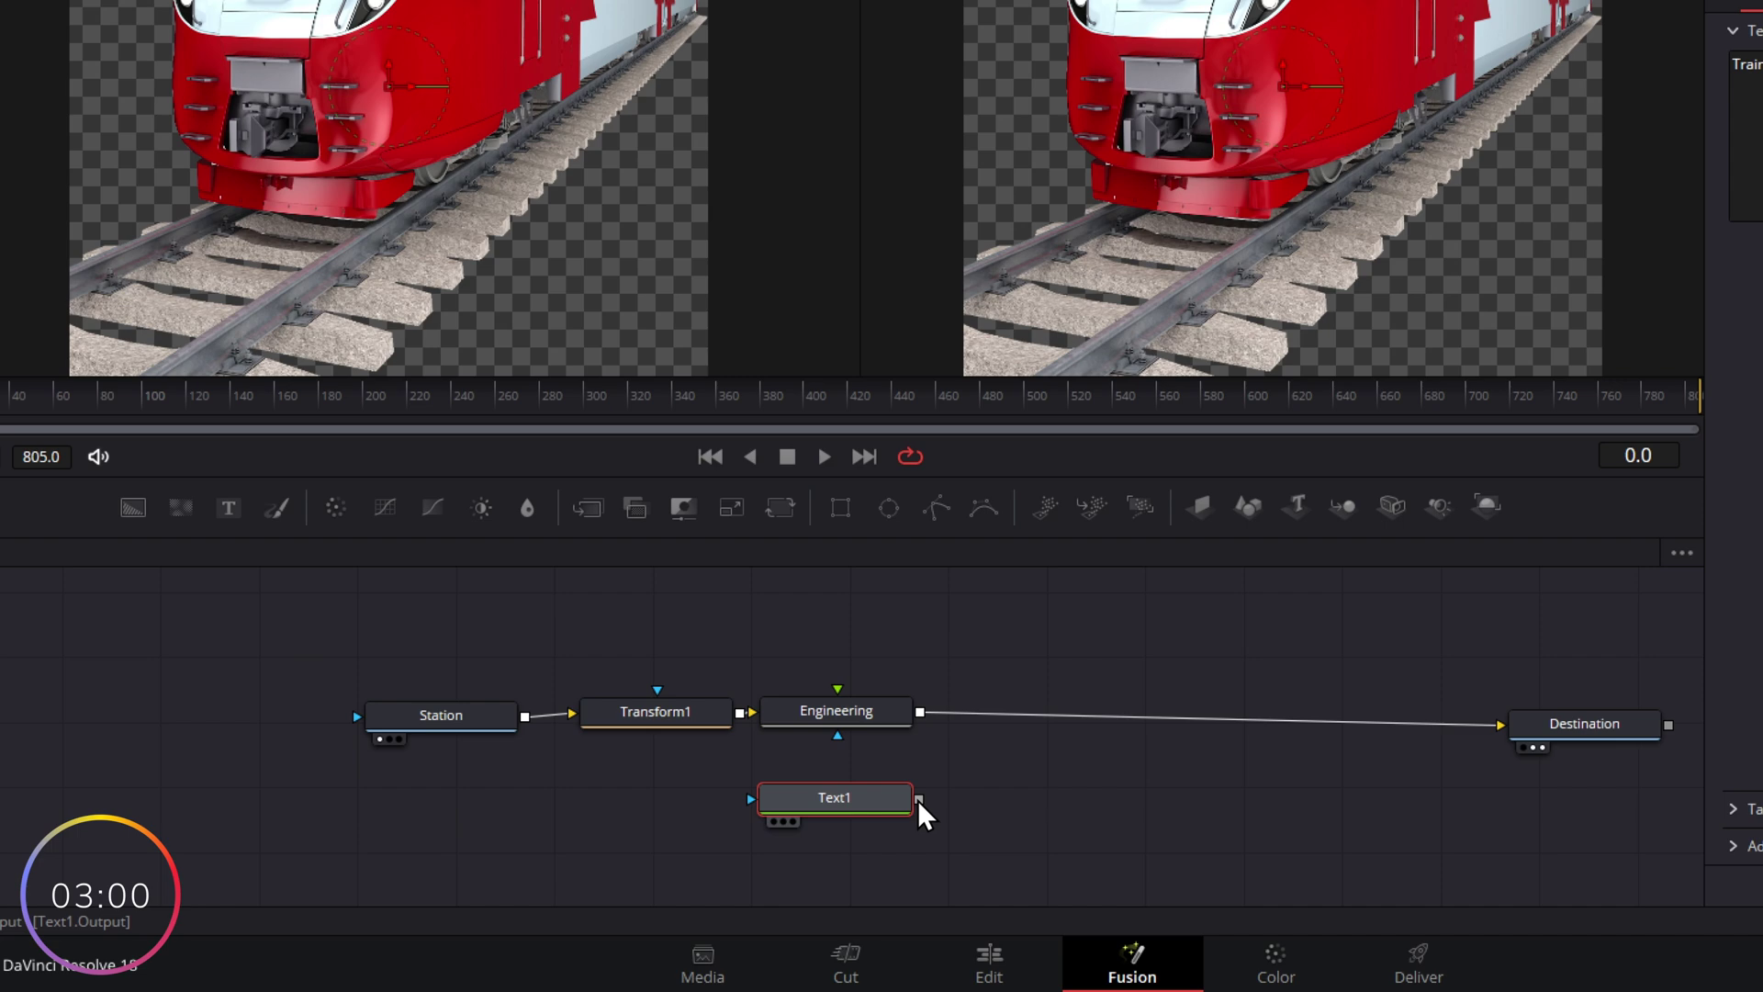
Connect Text1 to Engineering and set the Train77 layout to Rotation Y -47, Z 7.8, with an adjusted Center.
{"action": "left_click_drag", "start_coordinate": [918, 801], "coordinate": [865, 711]}
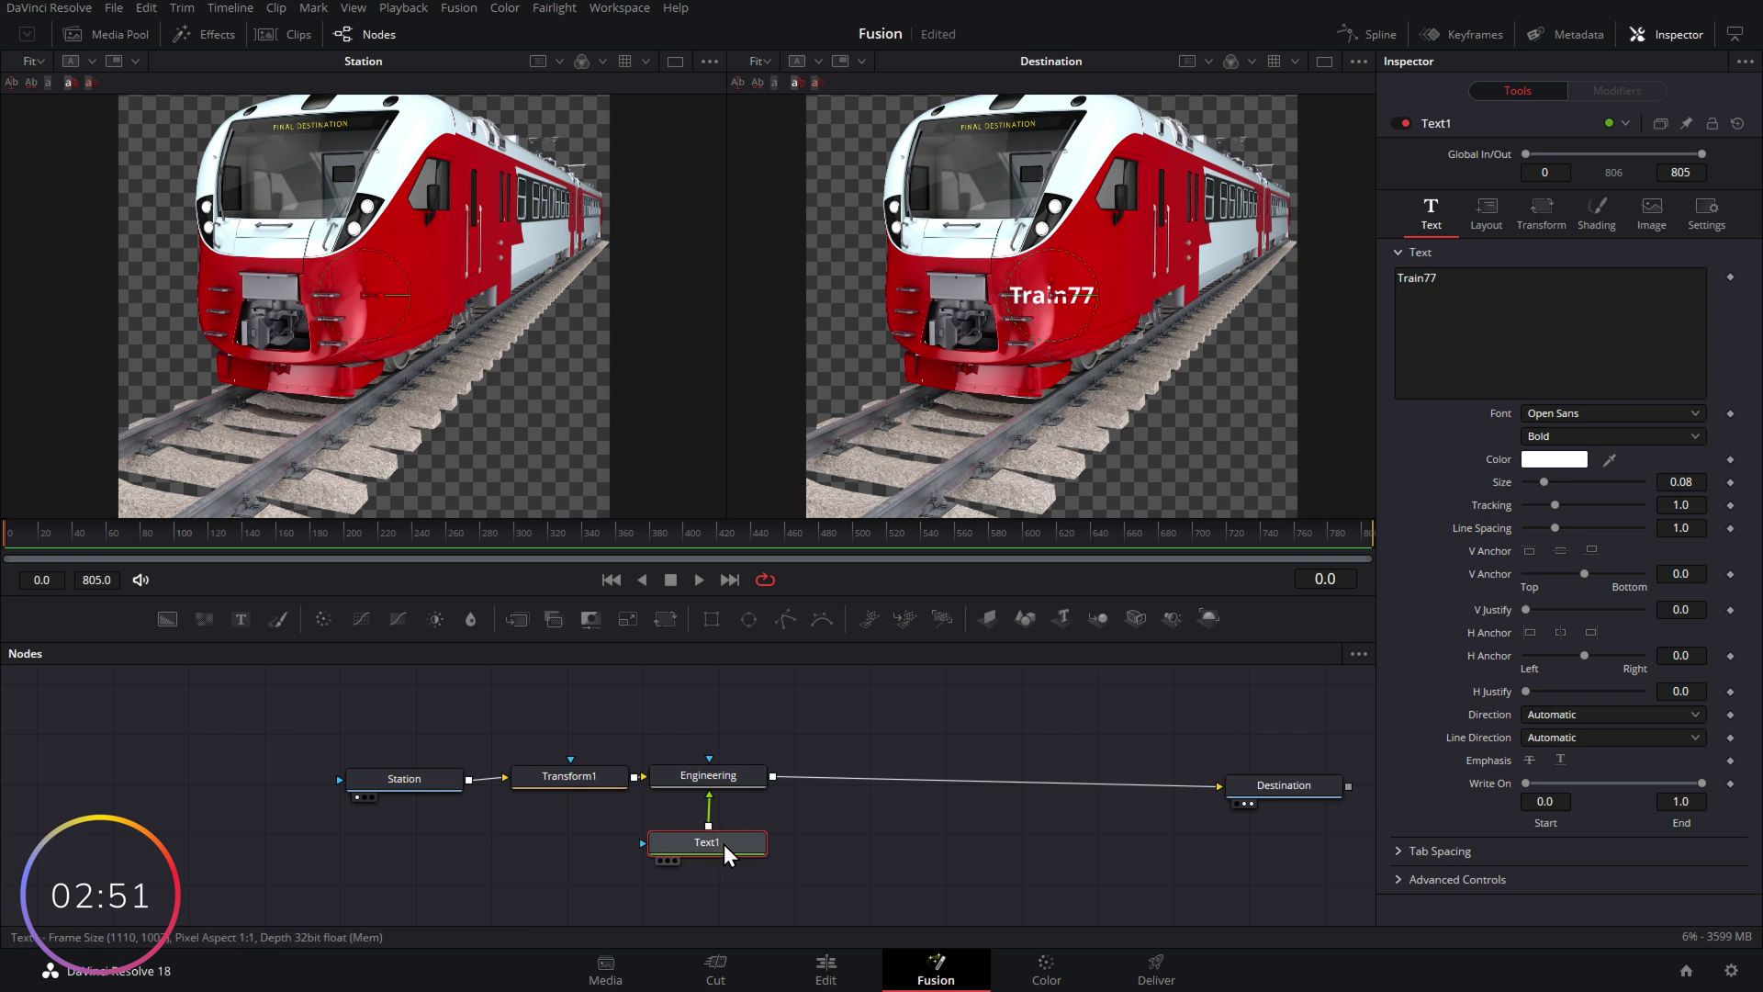
{"action": "left_click", "coordinate": [1487, 216]}
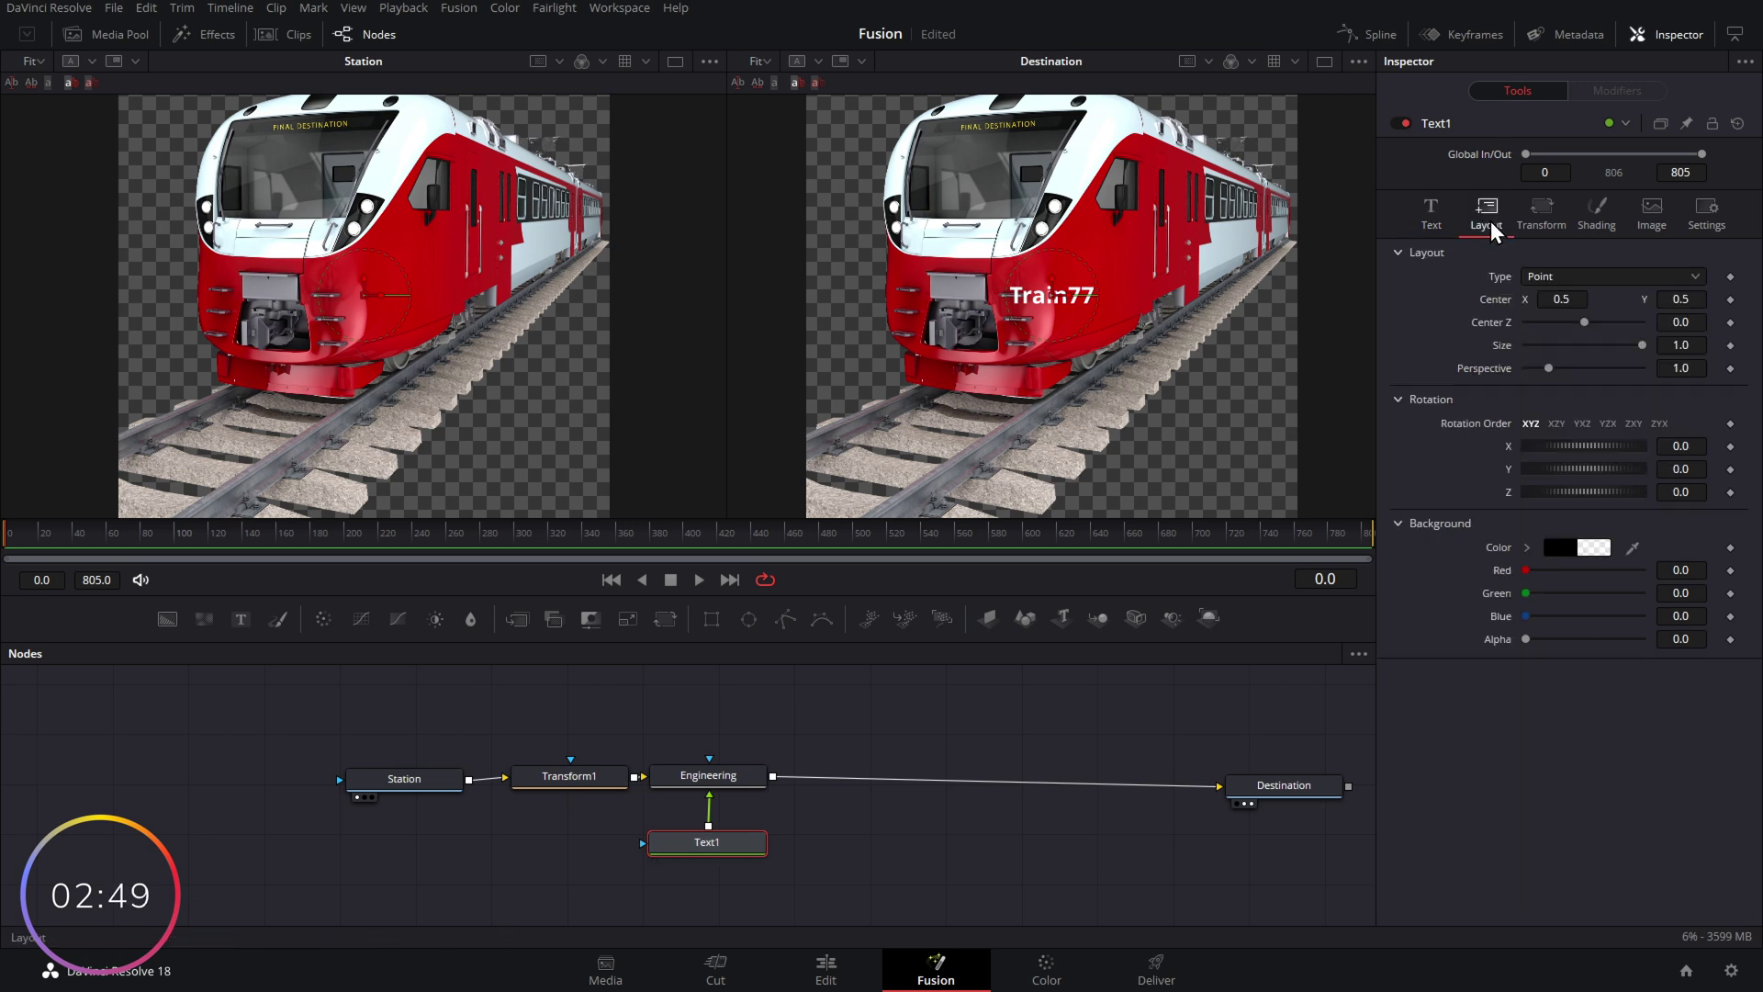
{"action": "left_click_drag", "start_coordinate": [1565, 466], "coordinate": [1572, 489]}
{"action": "left_click_drag", "start_coordinate": [1560, 299], "coordinate": [1571, 300]}
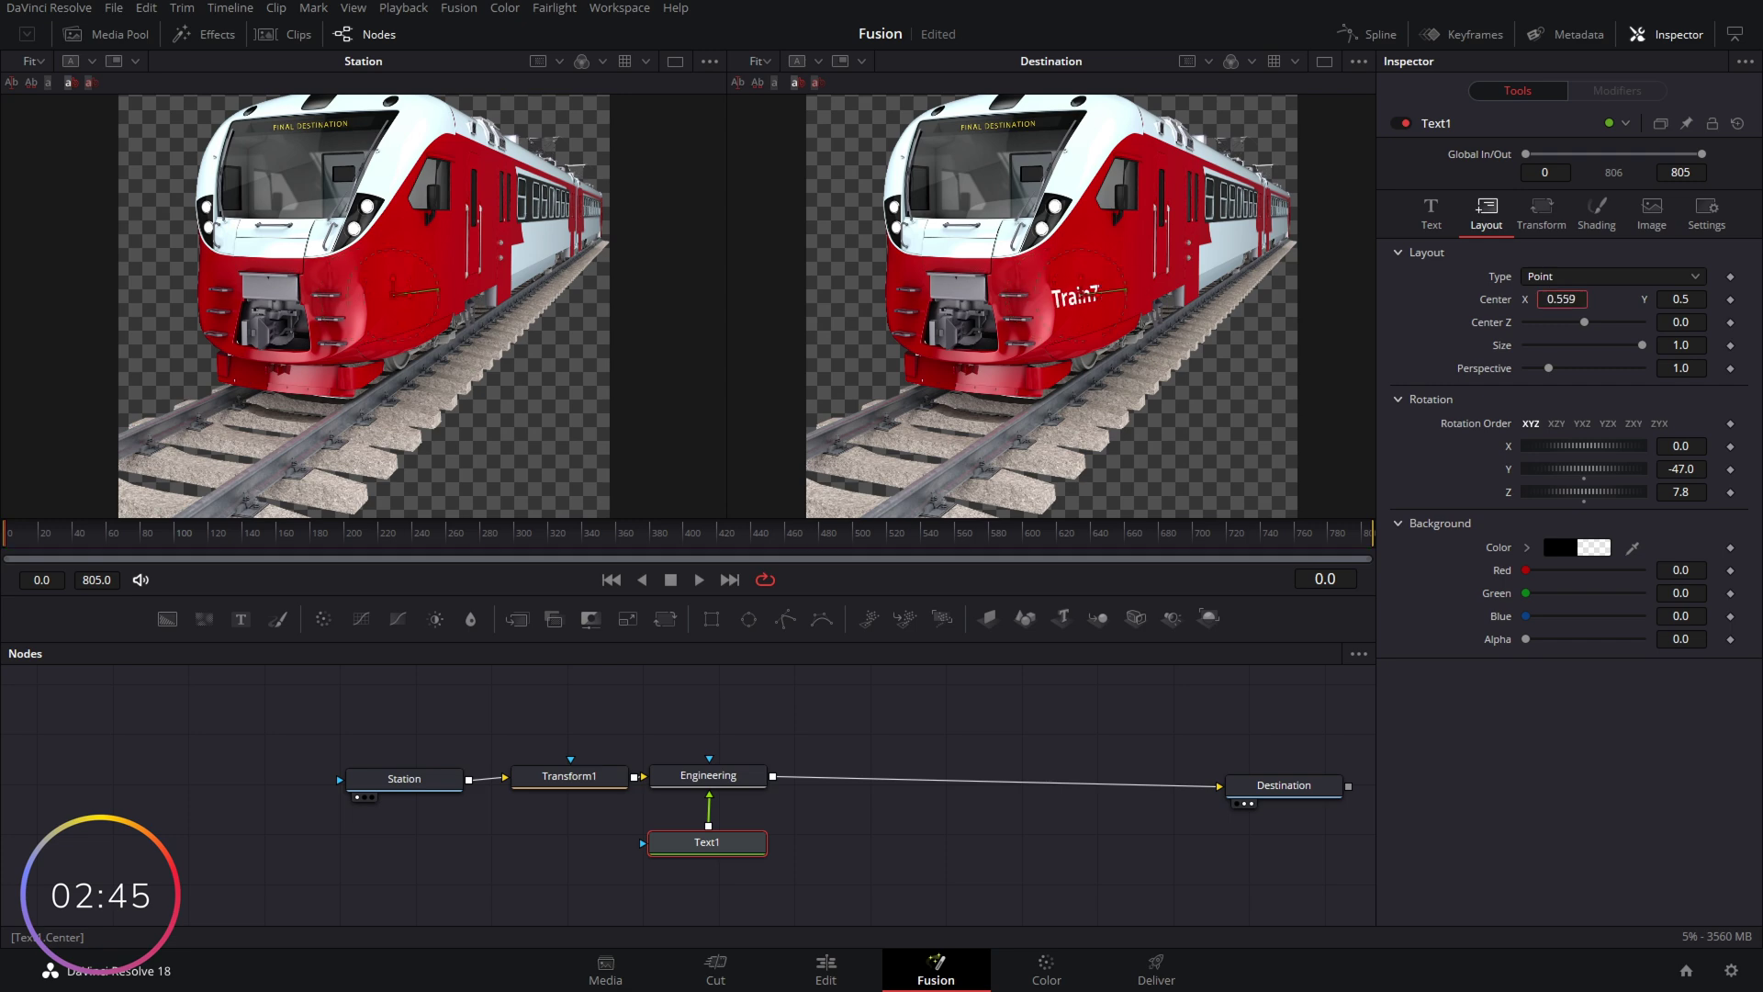
{"action": "left_click_drag", "start_coordinate": [1680, 300], "coordinate": [1662, 299]}
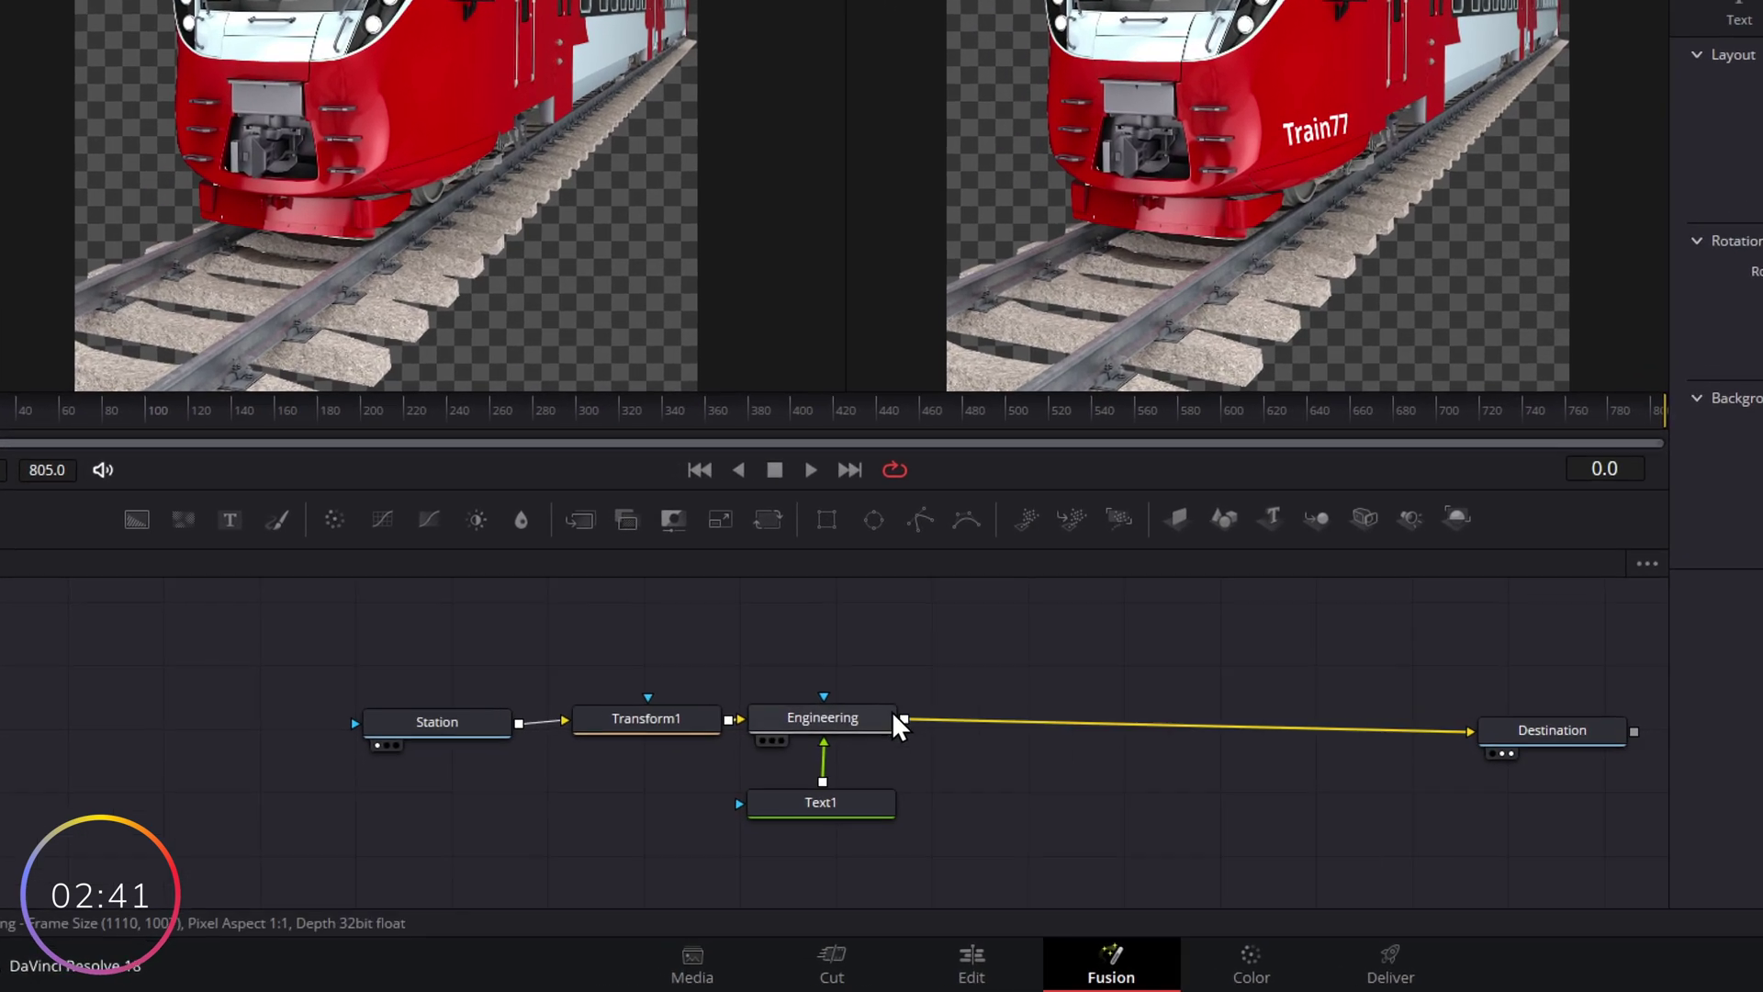
Reposition the Engineering node and swap its inputs so Train77 sits over the red train.
{"action": "left_click_drag", "start_coordinate": [726, 777], "coordinate": [726, 755]}
{"action": "left_click_drag", "start_coordinate": [863, 698], "coordinate": [881, 720]}
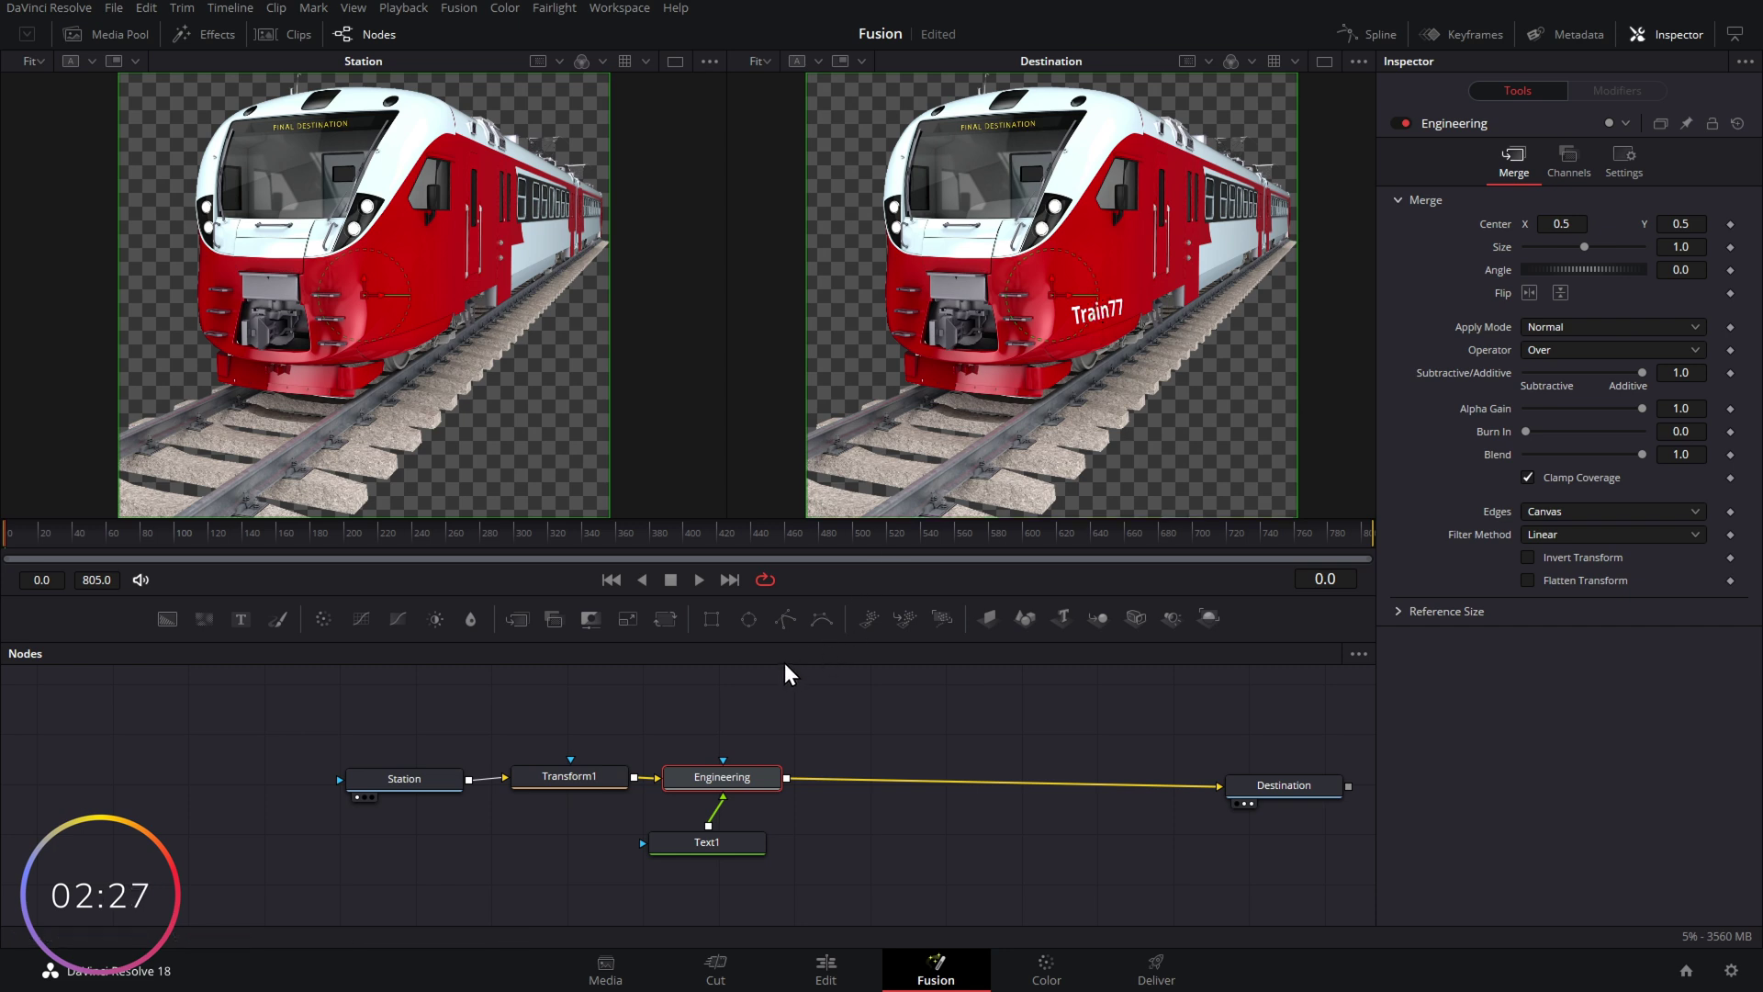
{"action": "right_click", "coordinate": [735, 782]}
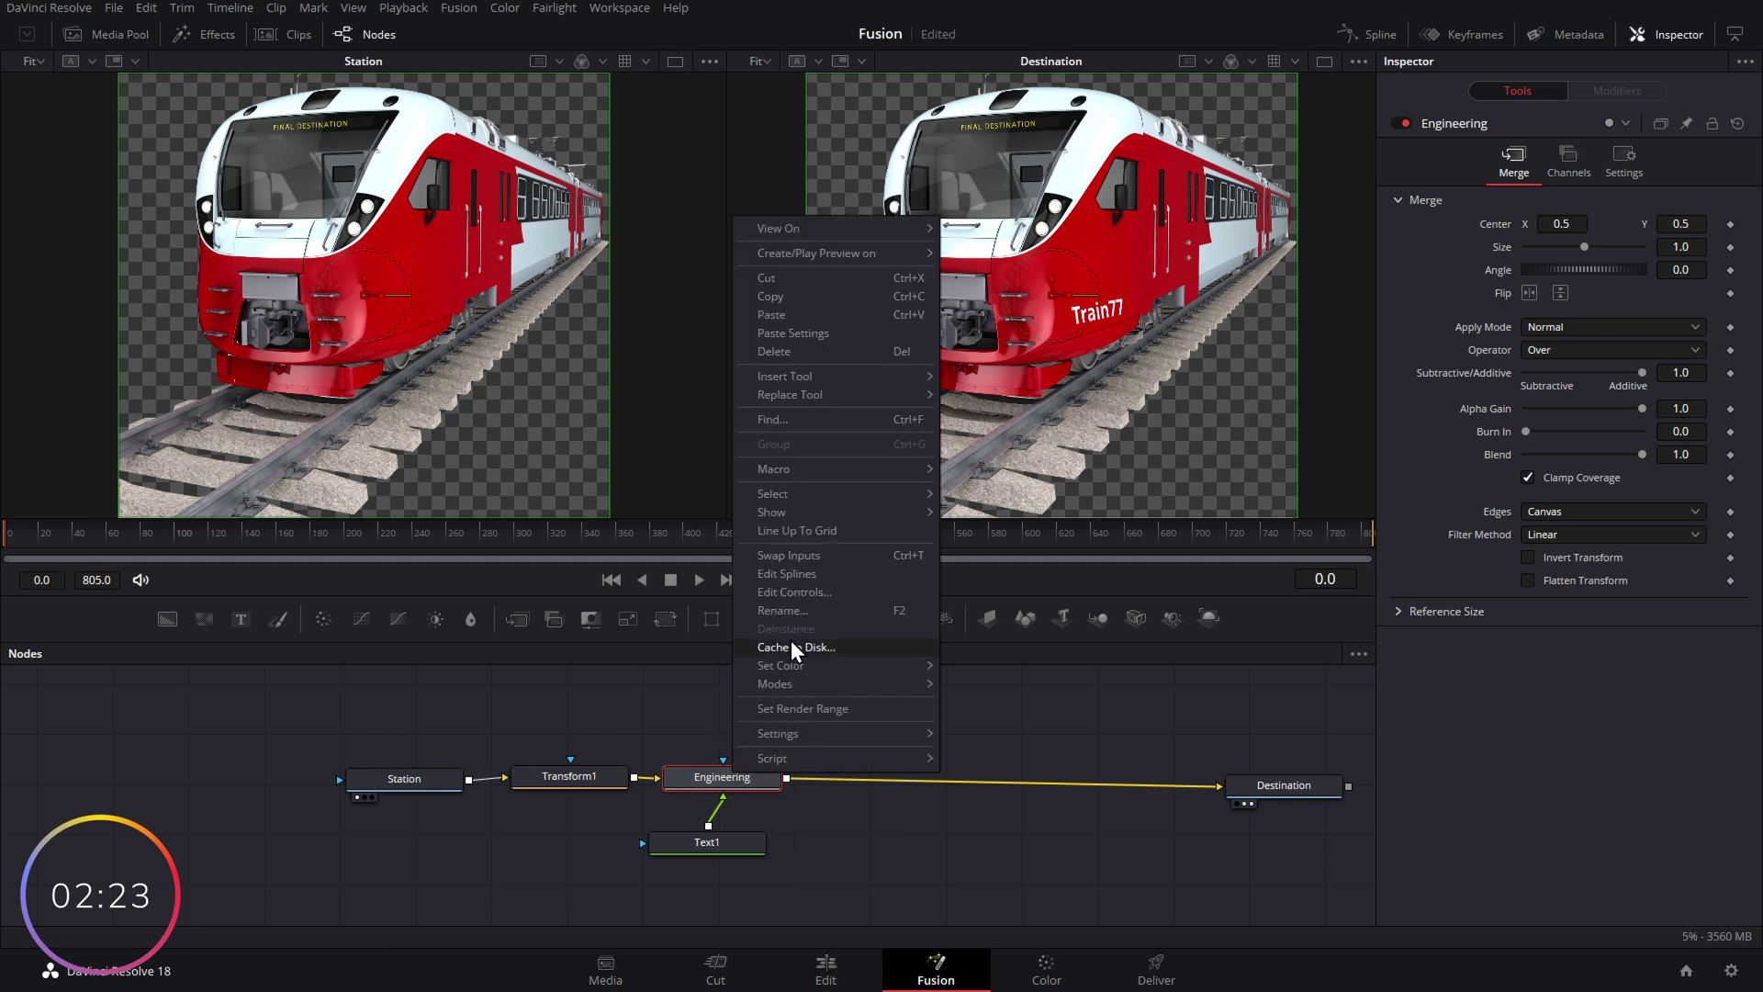
{"action": "left_click", "coordinate": [901, 557]}
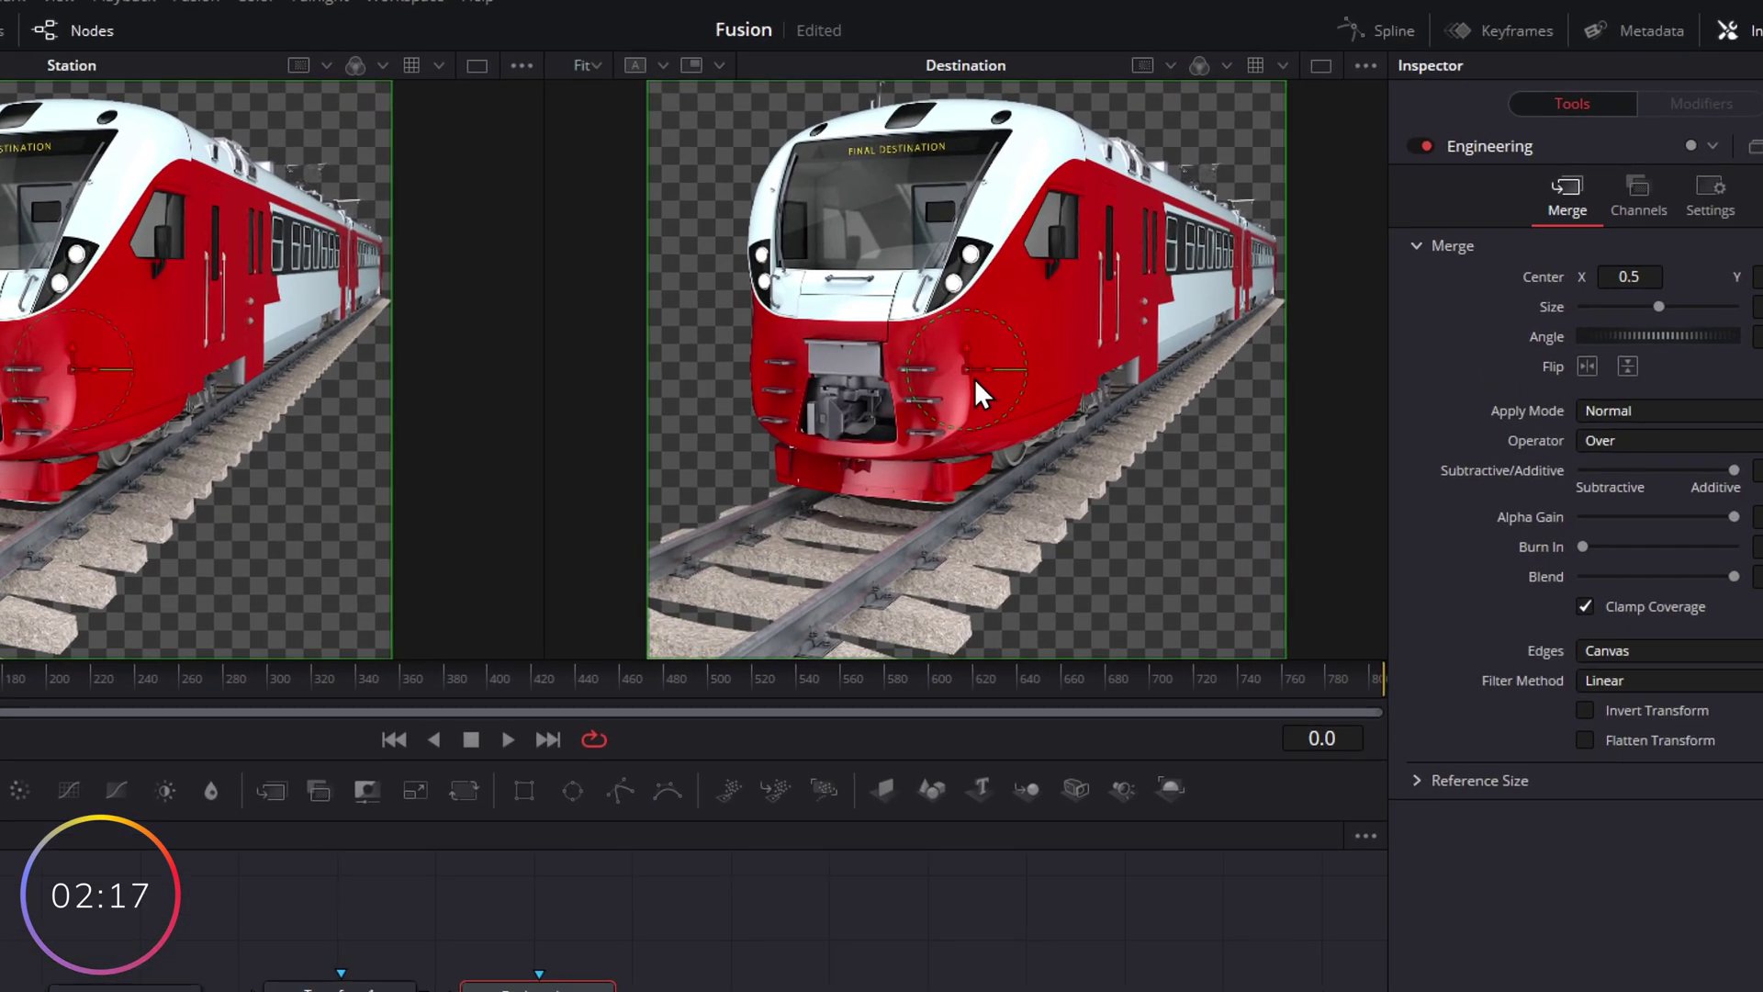
{"action": "left_click_drag", "start_coordinate": [966, 372], "coordinate": [1410, 455]}
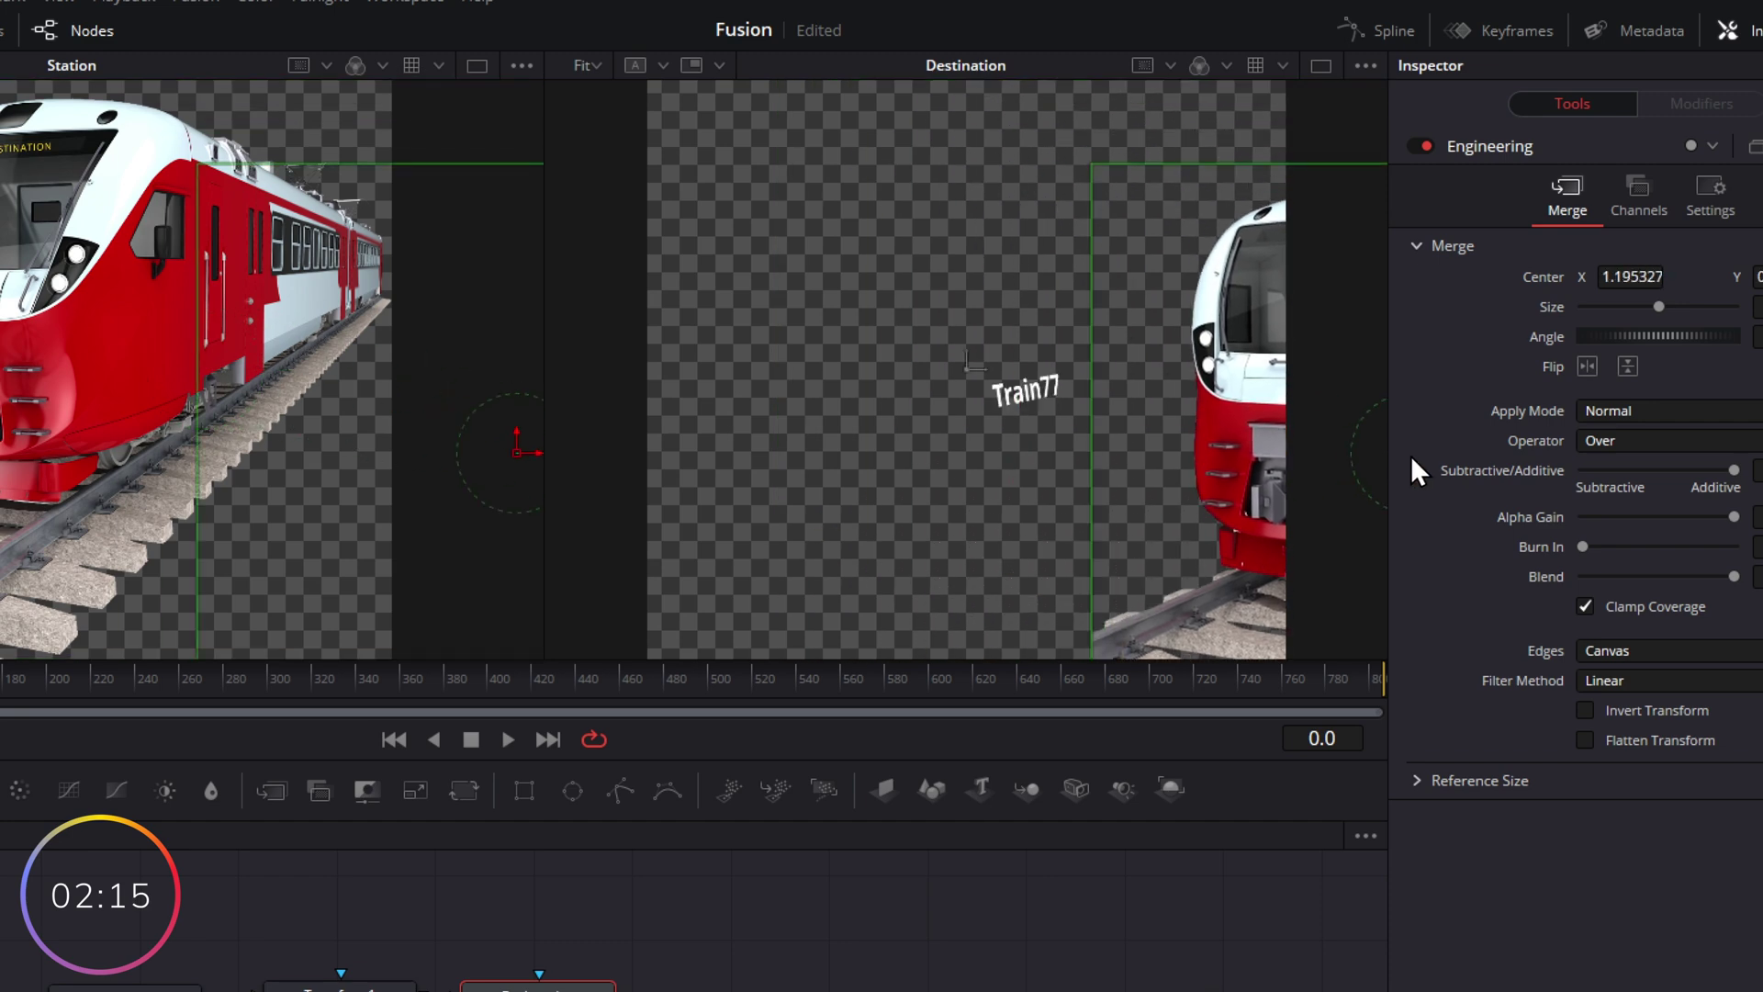
{"action": "key", "text": "ctrl+z"}
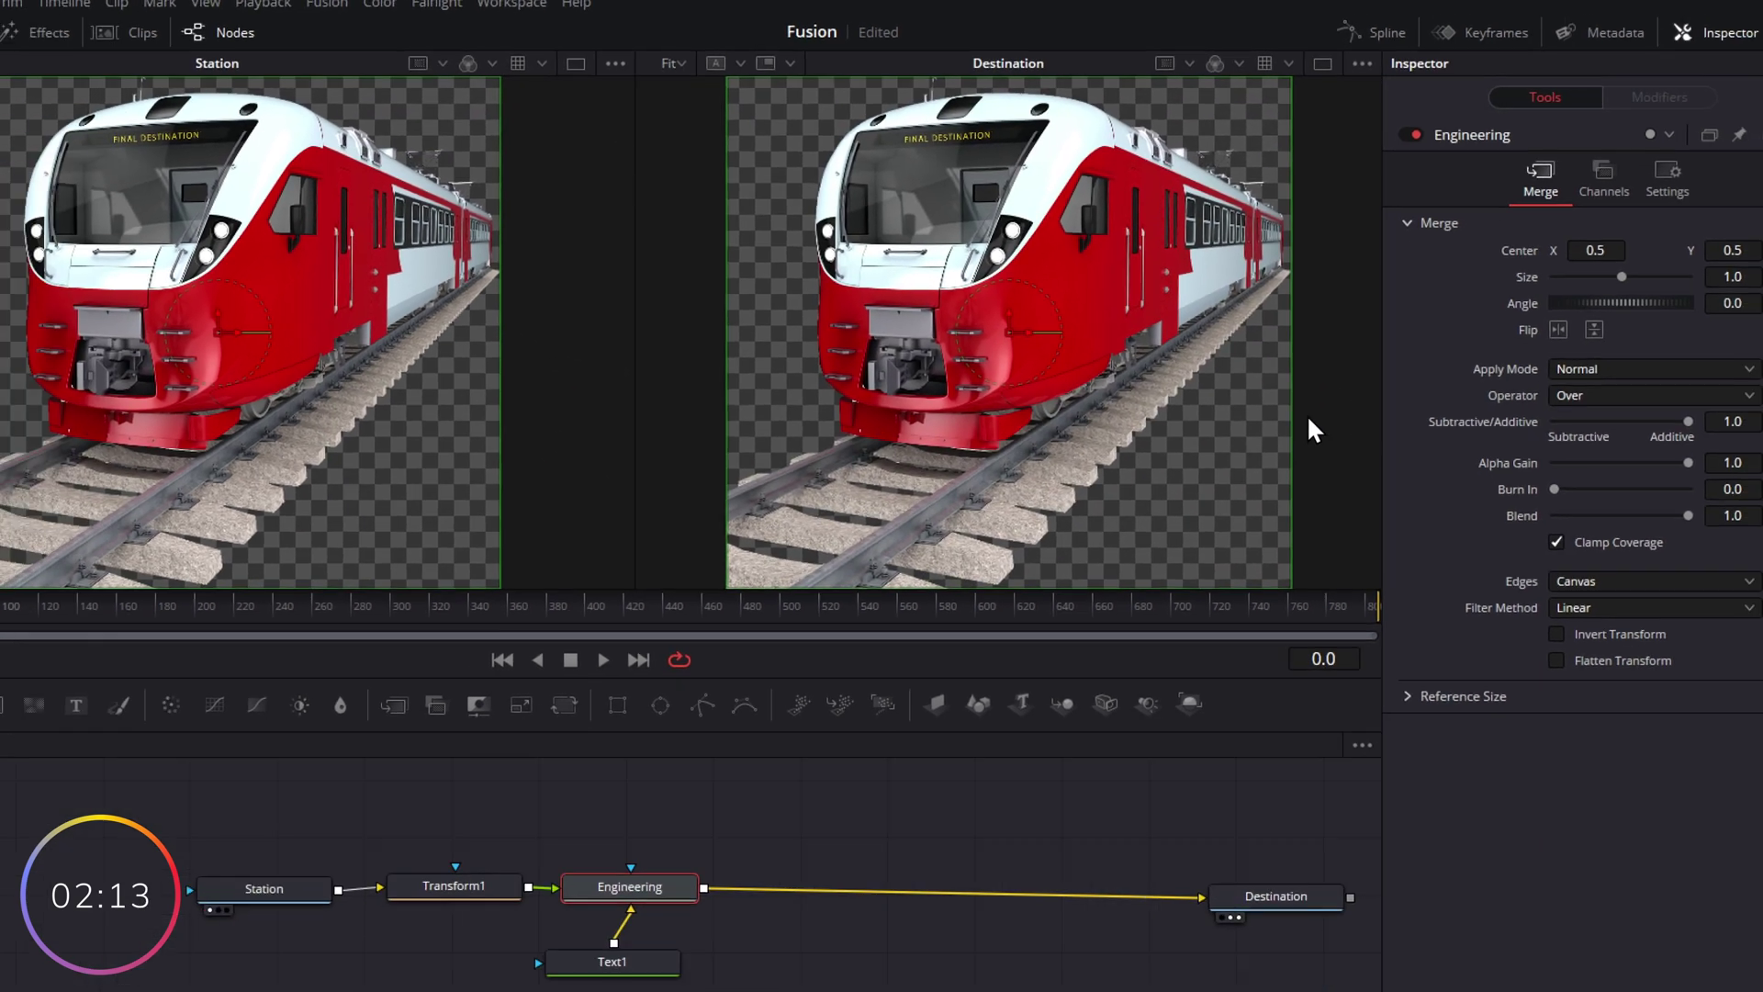
{"action": "right_click", "coordinate": [720, 777]}
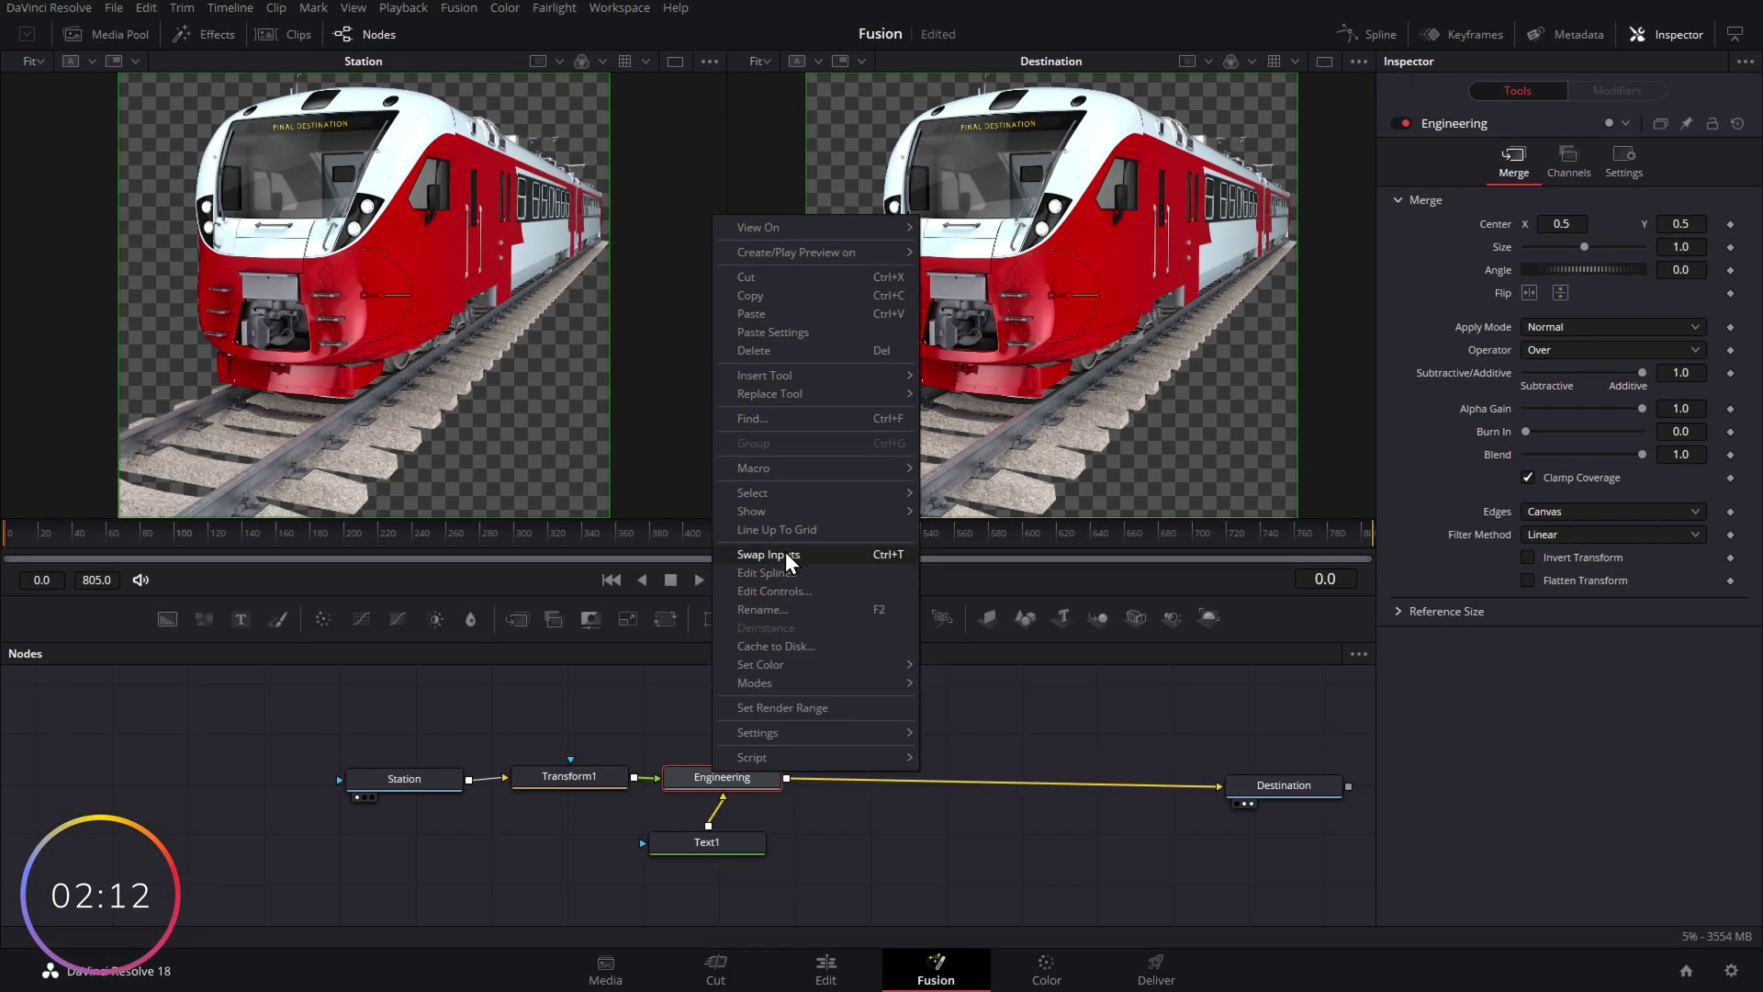
{"action": "left_click", "coordinate": [785, 555]}
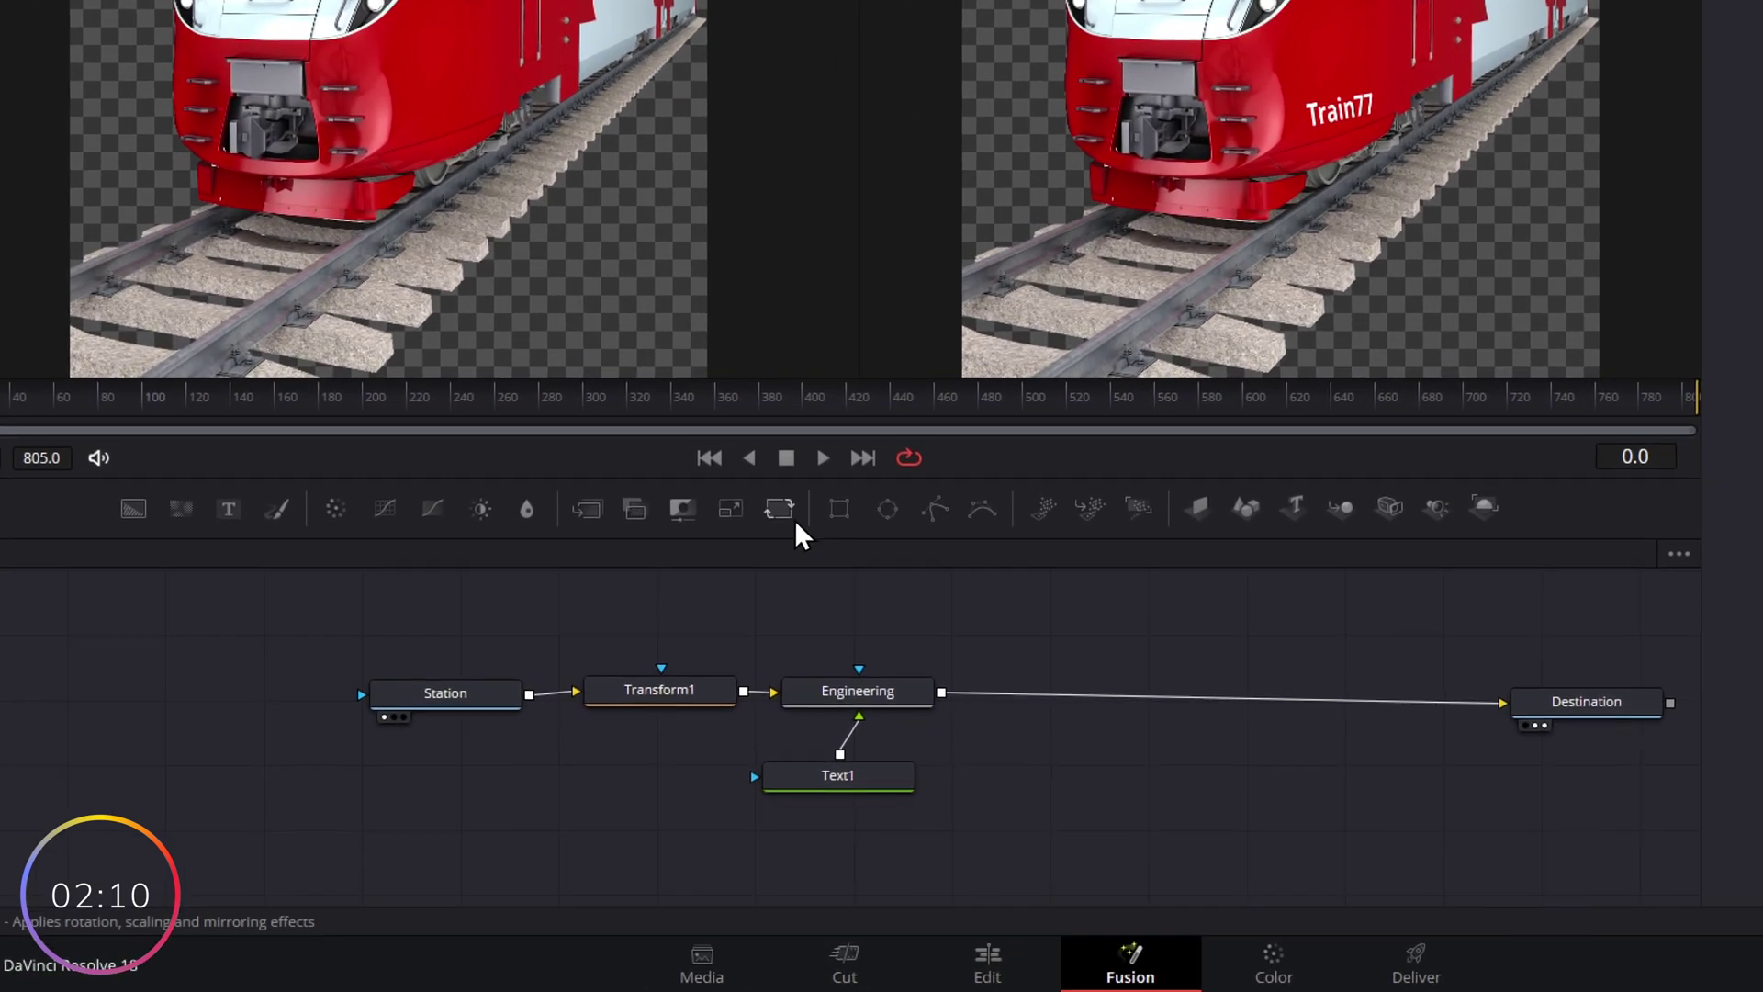
Insert Transform2 before Destination, test Angle on both transforms, then reset both to 0.
{"action": "left_click_drag", "start_coordinate": [795, 525], "coordinate": [1046, 698]}
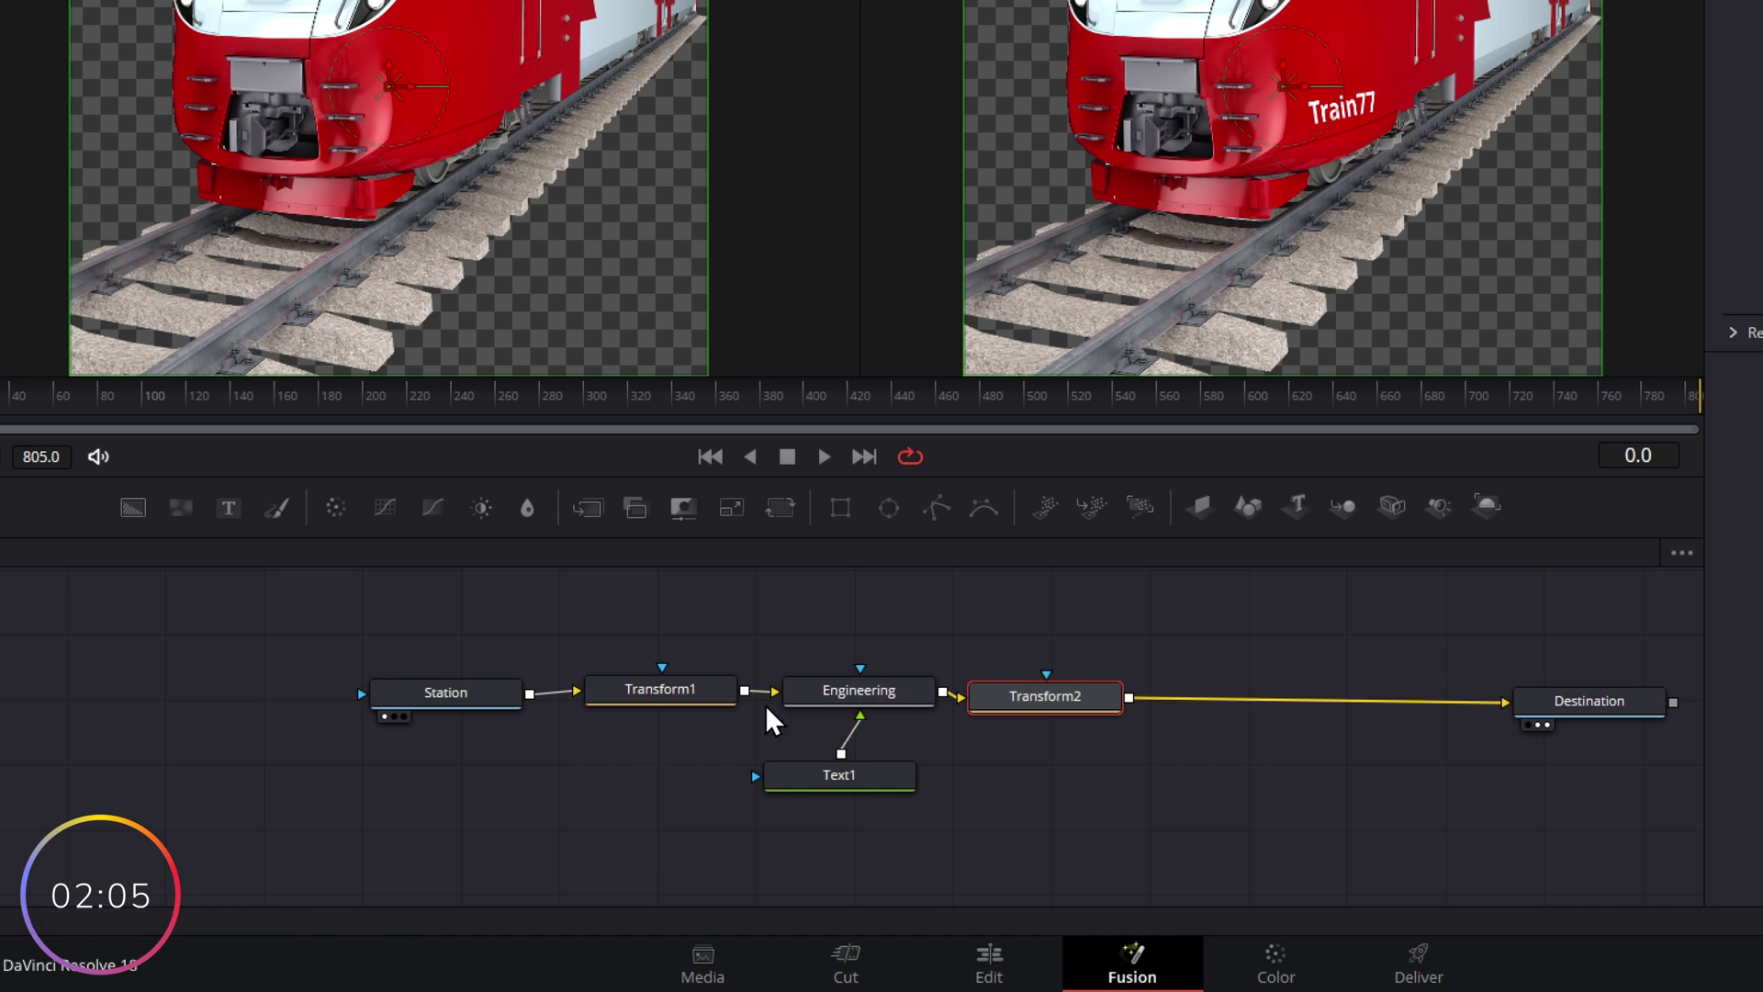
{"action": "left_click", "coordinate": [637, 693]}
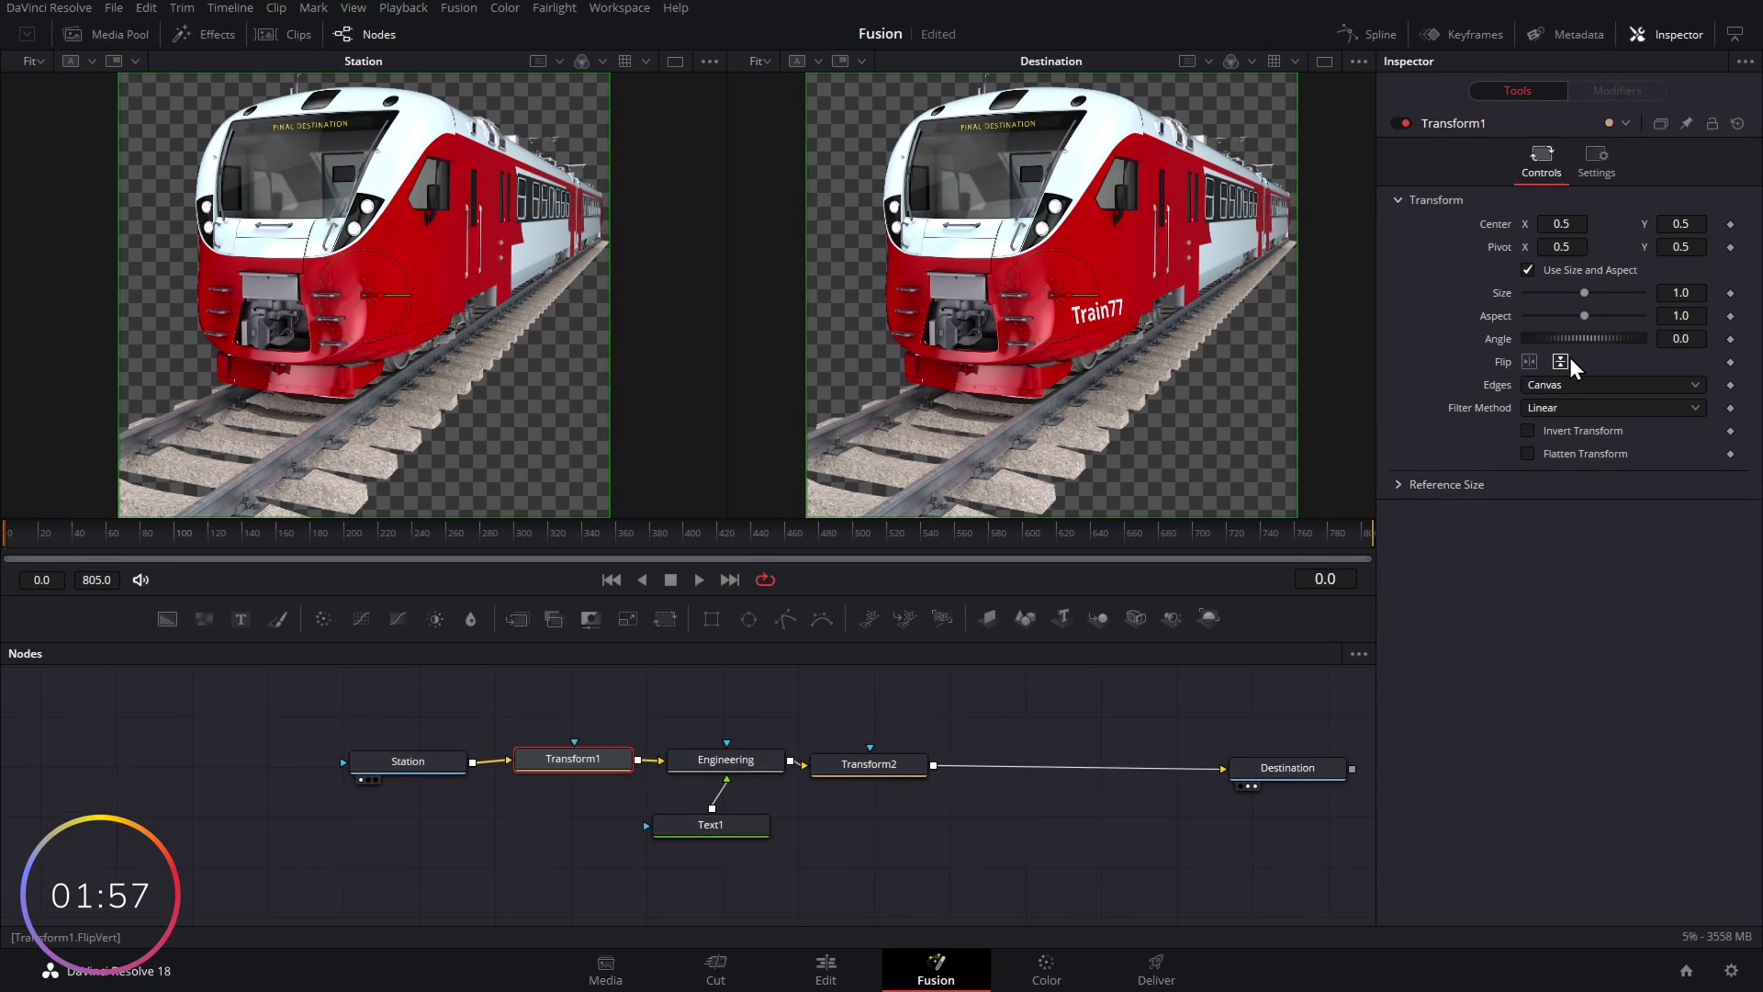
{"action": "left_click_drag", "start_coordinate": [1609, 349], "coordinate": [1535, 326]}
{"action": "double_click", "coordinate": [1498, 341]}
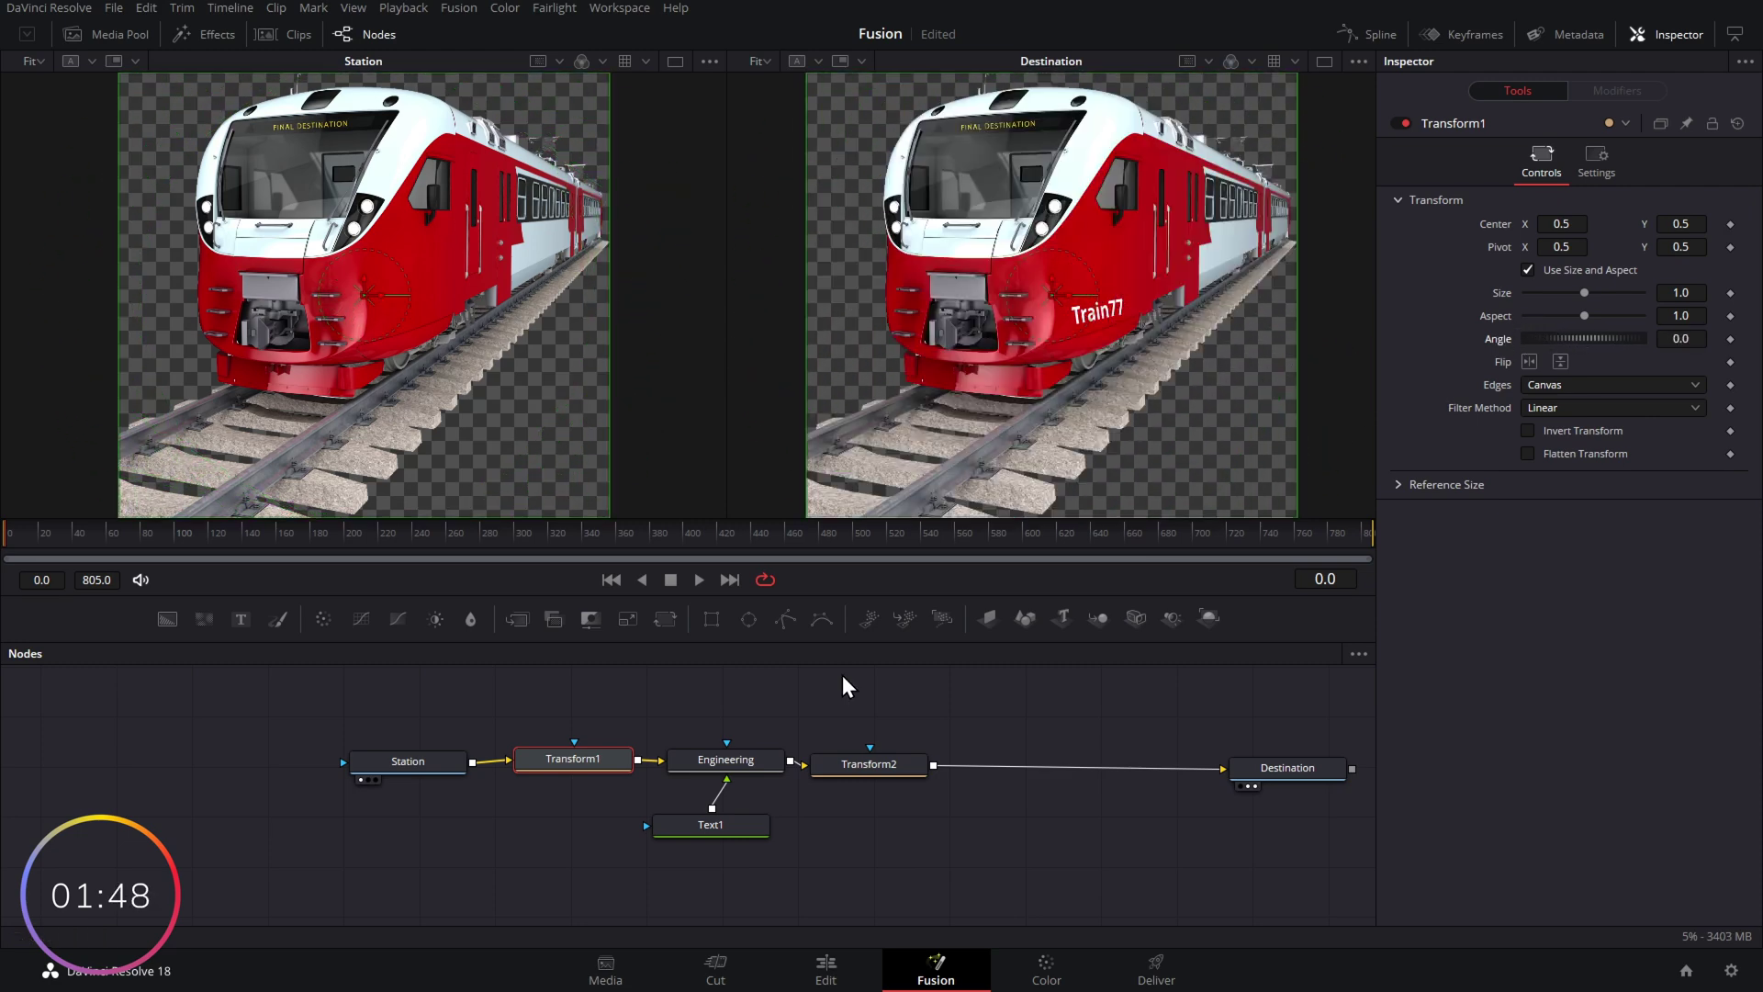
{"action": "left_click", "coordinate": [868, 769]}
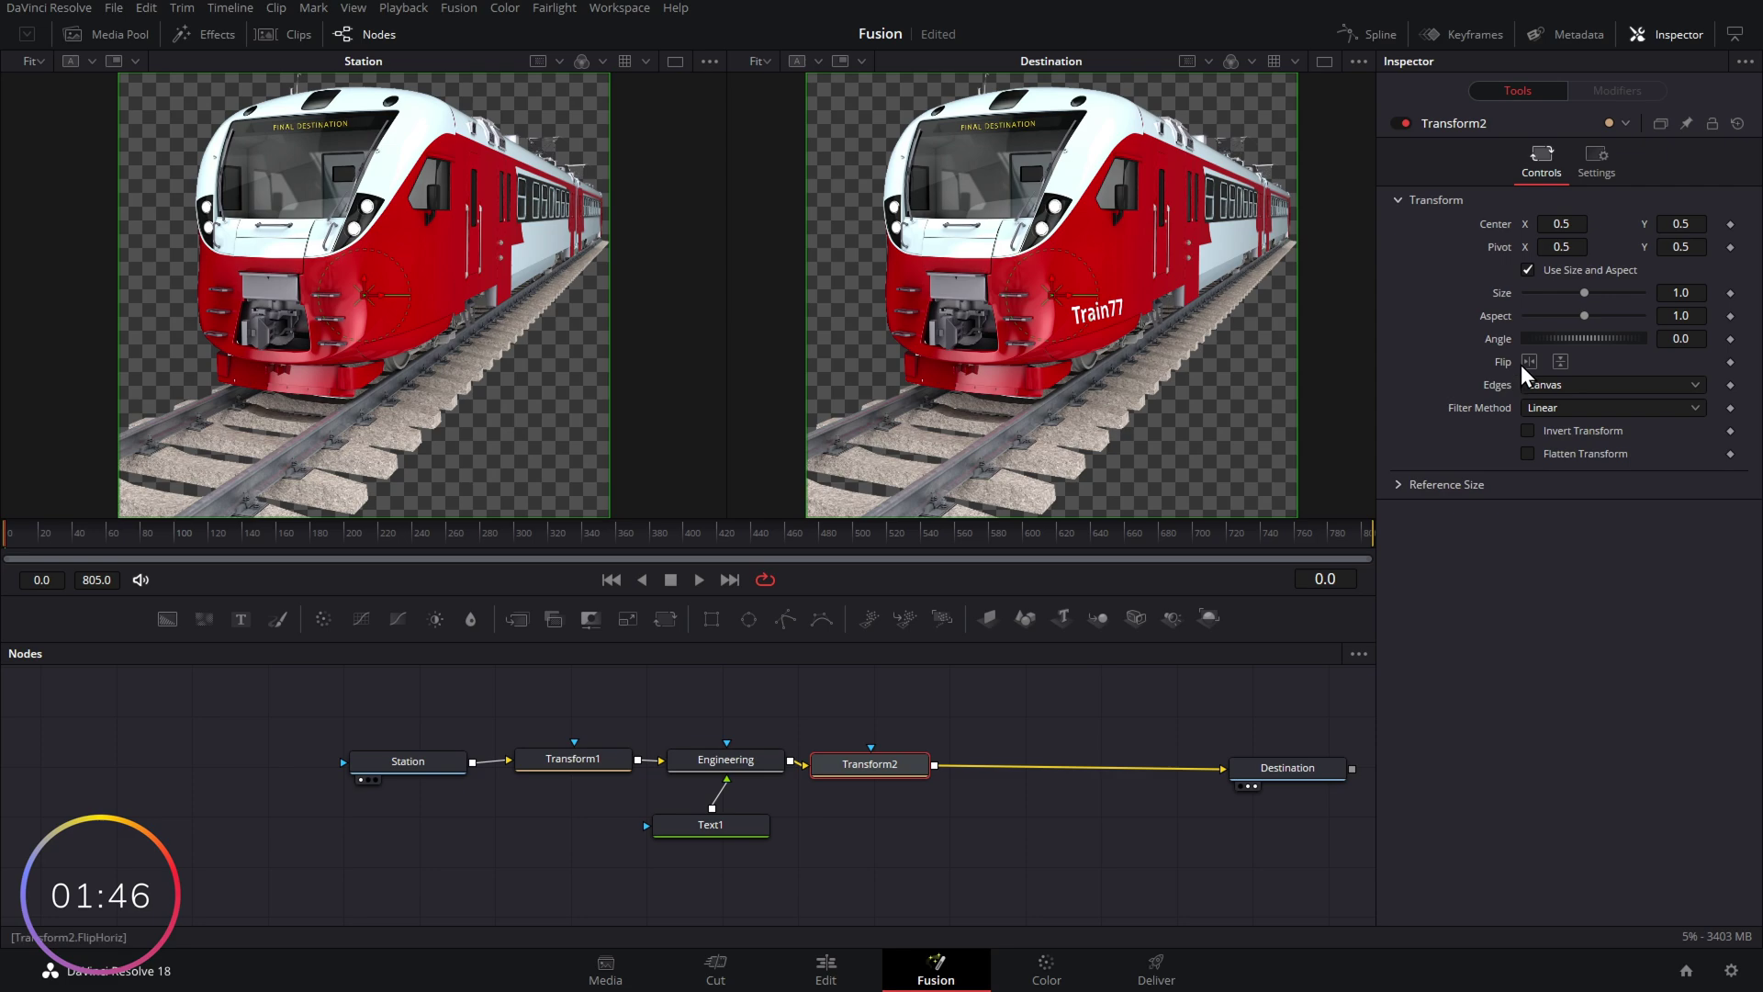
{"action": "left_click_drag", "start_coordinate": [1558, 342], "coordinate": [1428, 315]}
{"action": "key", "text": "ctrl+z"}
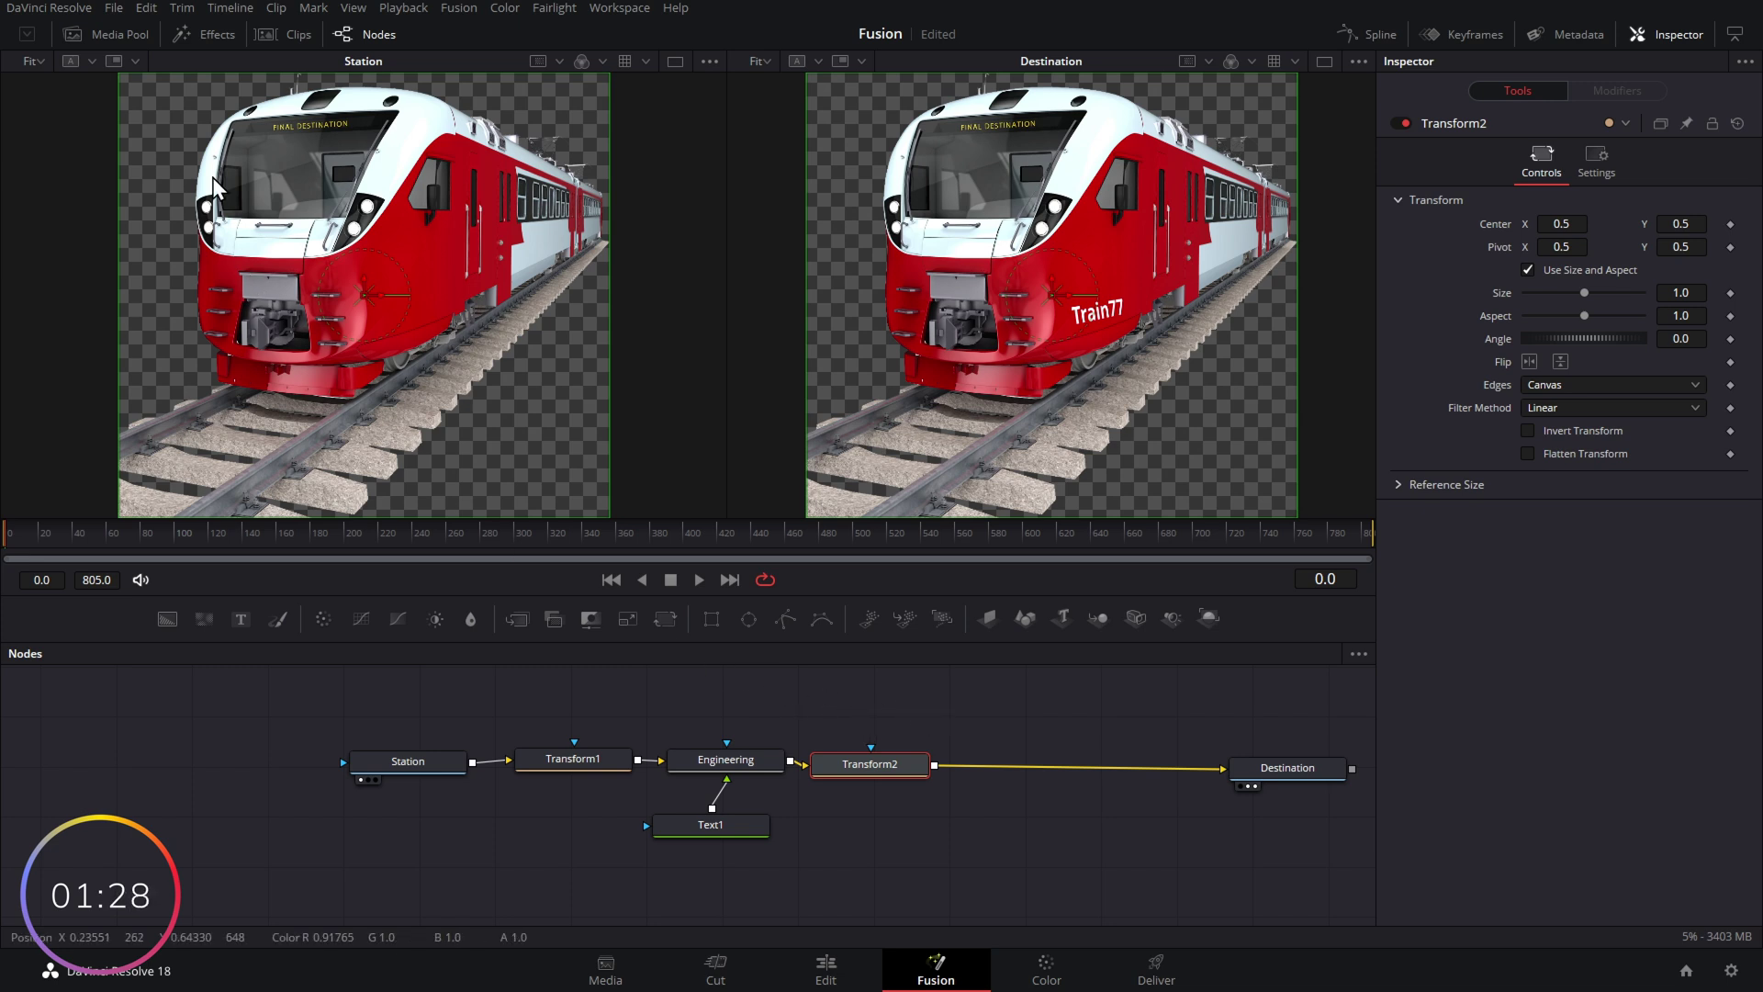
Bring the businessman image from the Media Pool onto the node link and name it Clive.
{"action": "left_click", "coordinate": [108, 37]}
{"action": "left_click_drag", "start_coordinate": [195, 254], "coordinate": [1020, 770]}
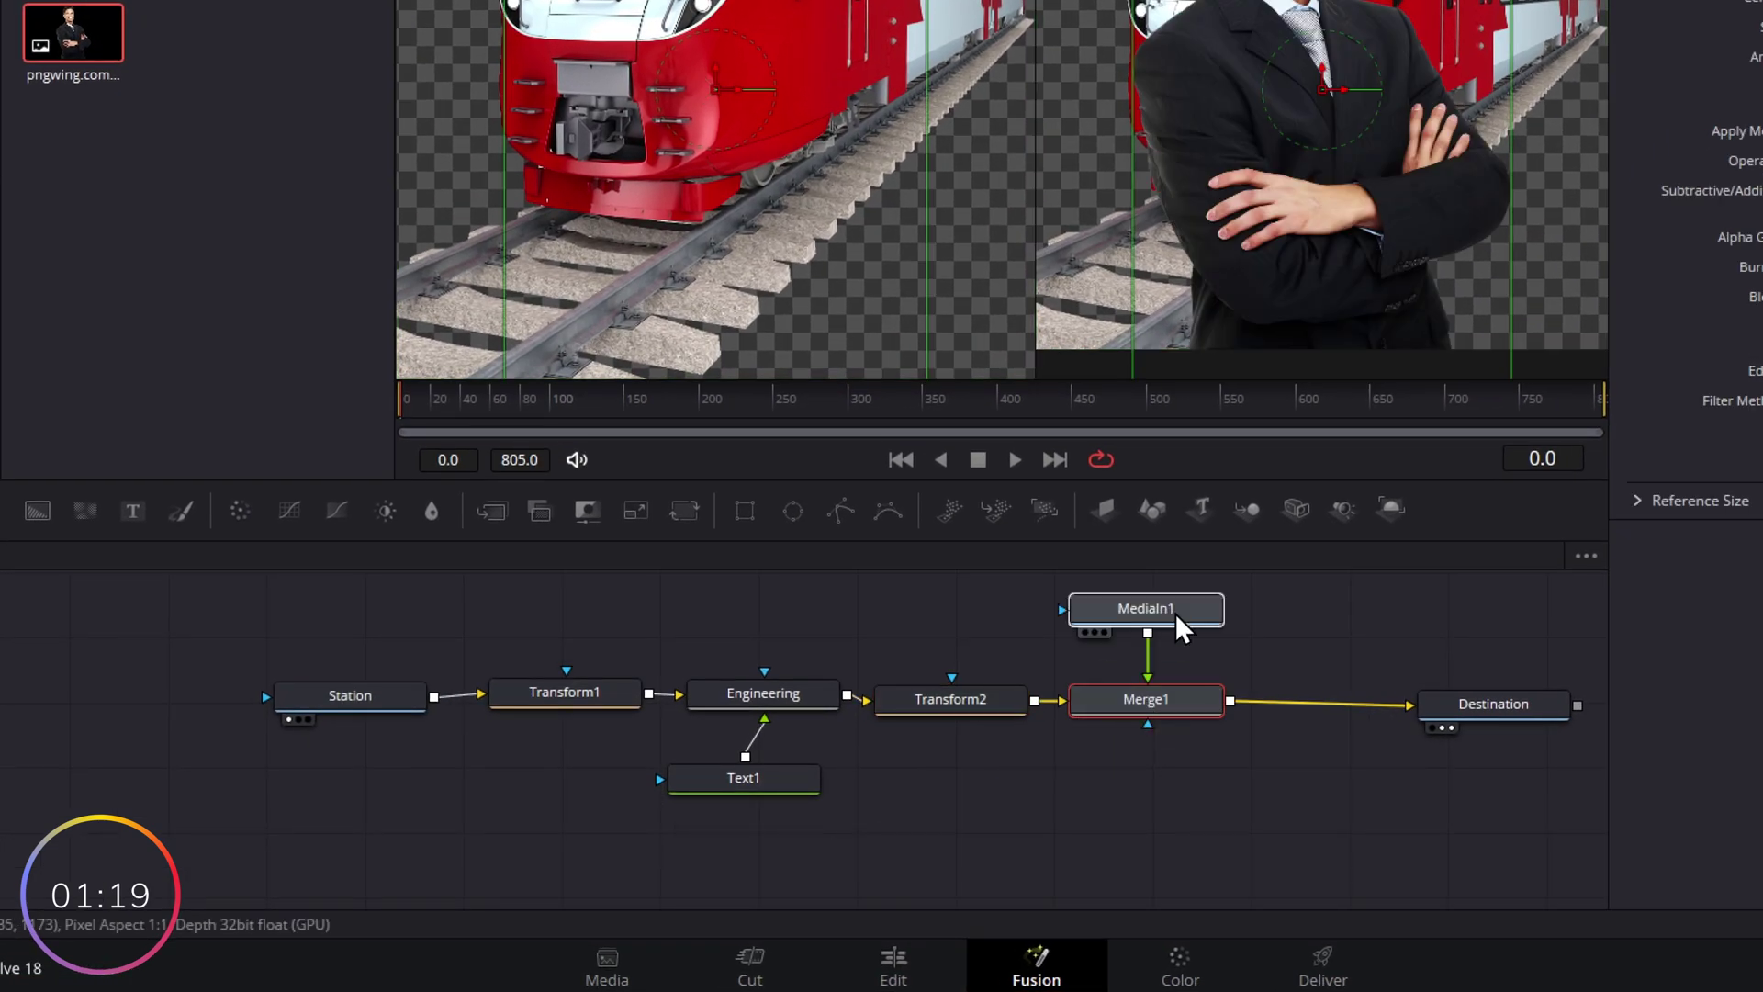
{"action": "left_click", "coordinate": [1170, 609]}
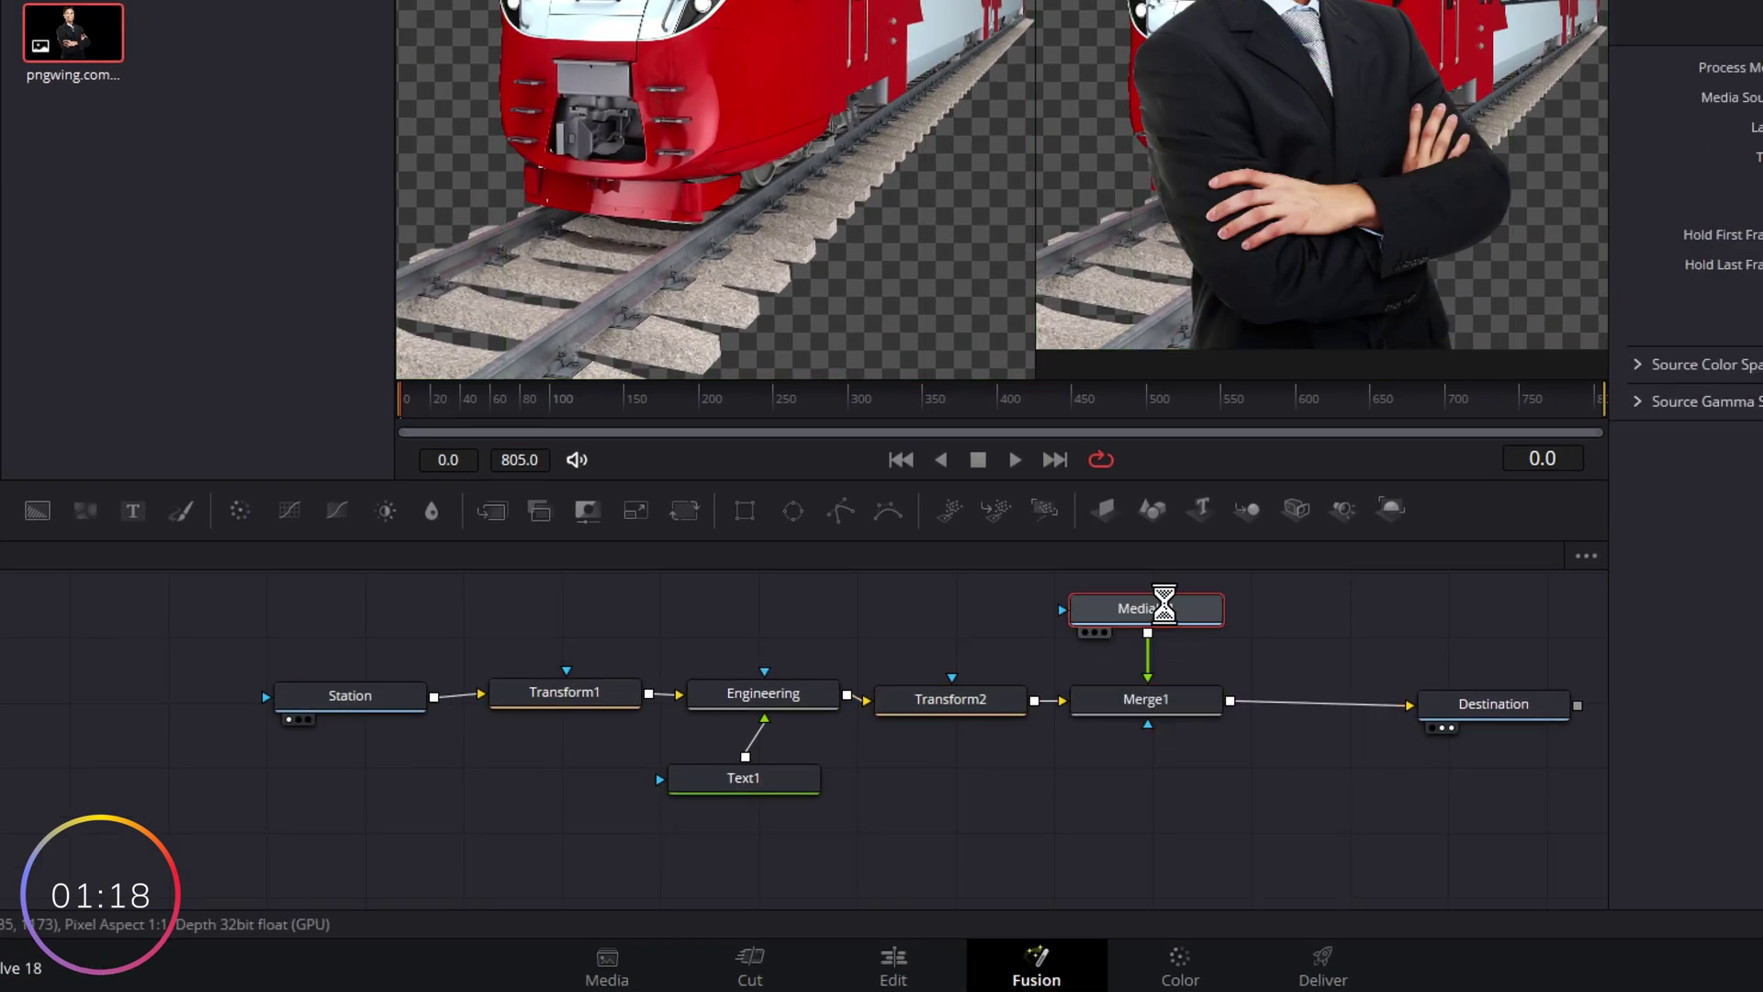
{"action": "key", "text": "F2"}
{"action": "type", "text": "Clive"}
{"action": "key", "text": "Return"}
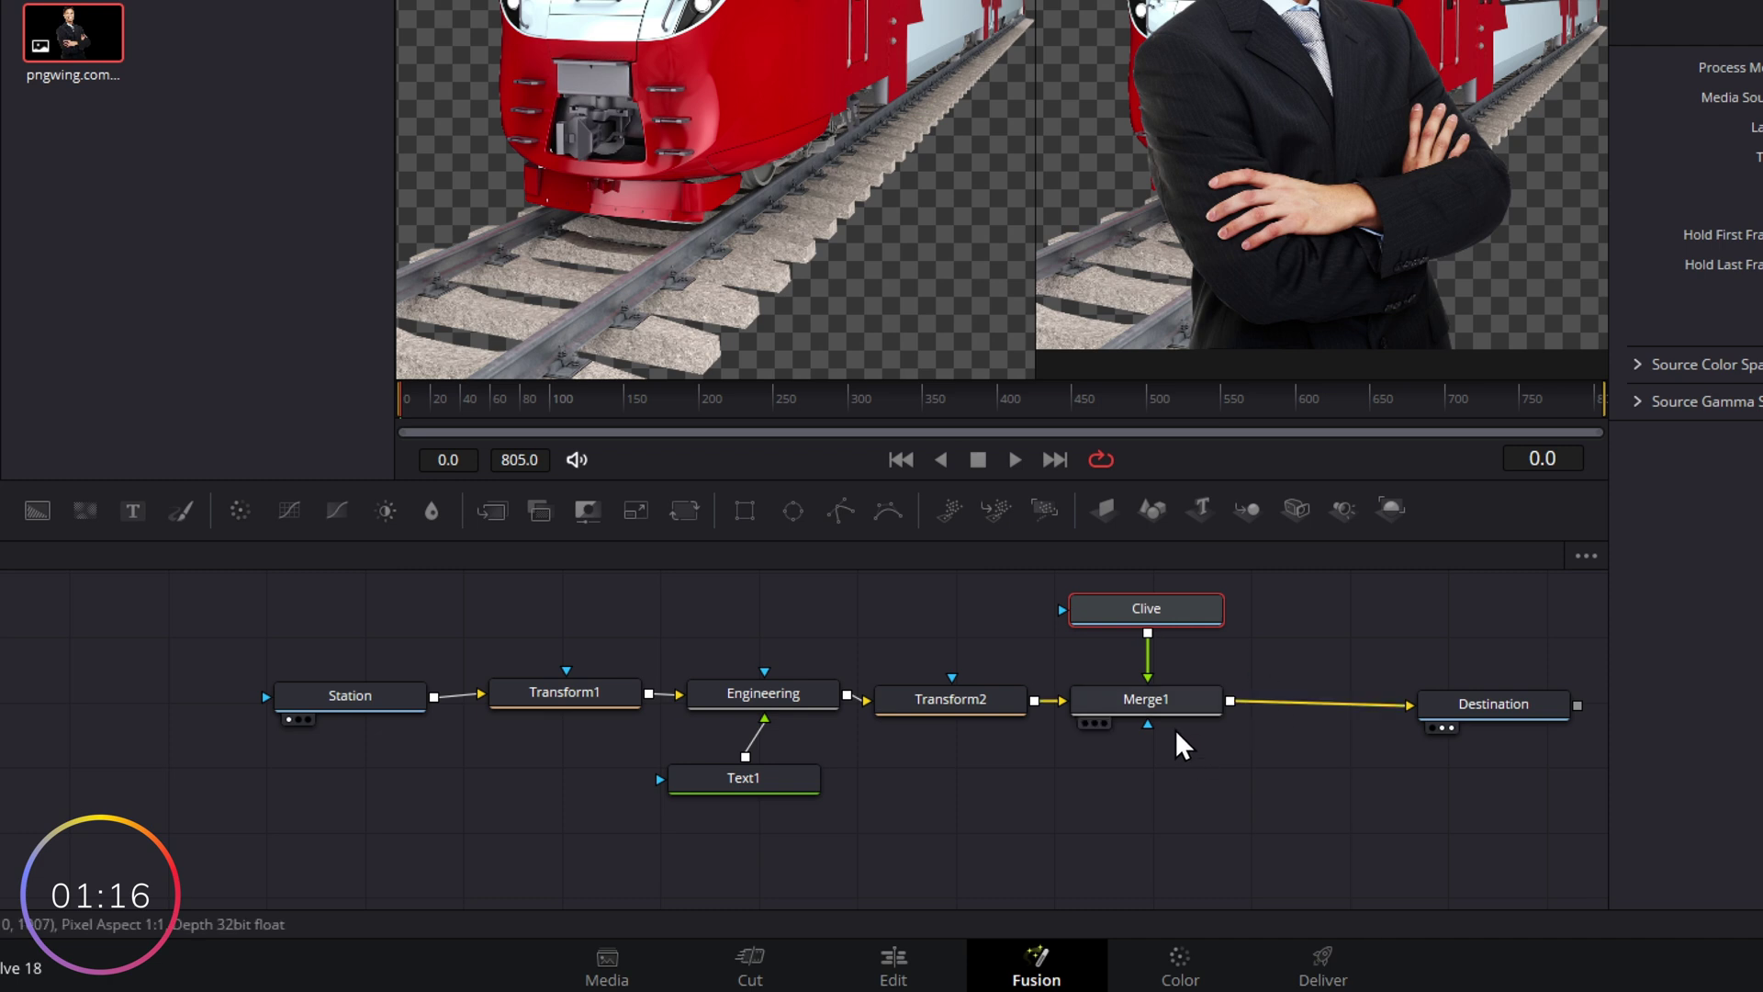
Rename the new merge node BirminghamStation and nudge Clive slightly higher.
{"action": "left_click", "coordinate": [1139, 700]}
{"action": "key", "text": "F2"}
{"action": "type", "text": "BirminghamStation"}
{"action": "key", "text": "Return"}
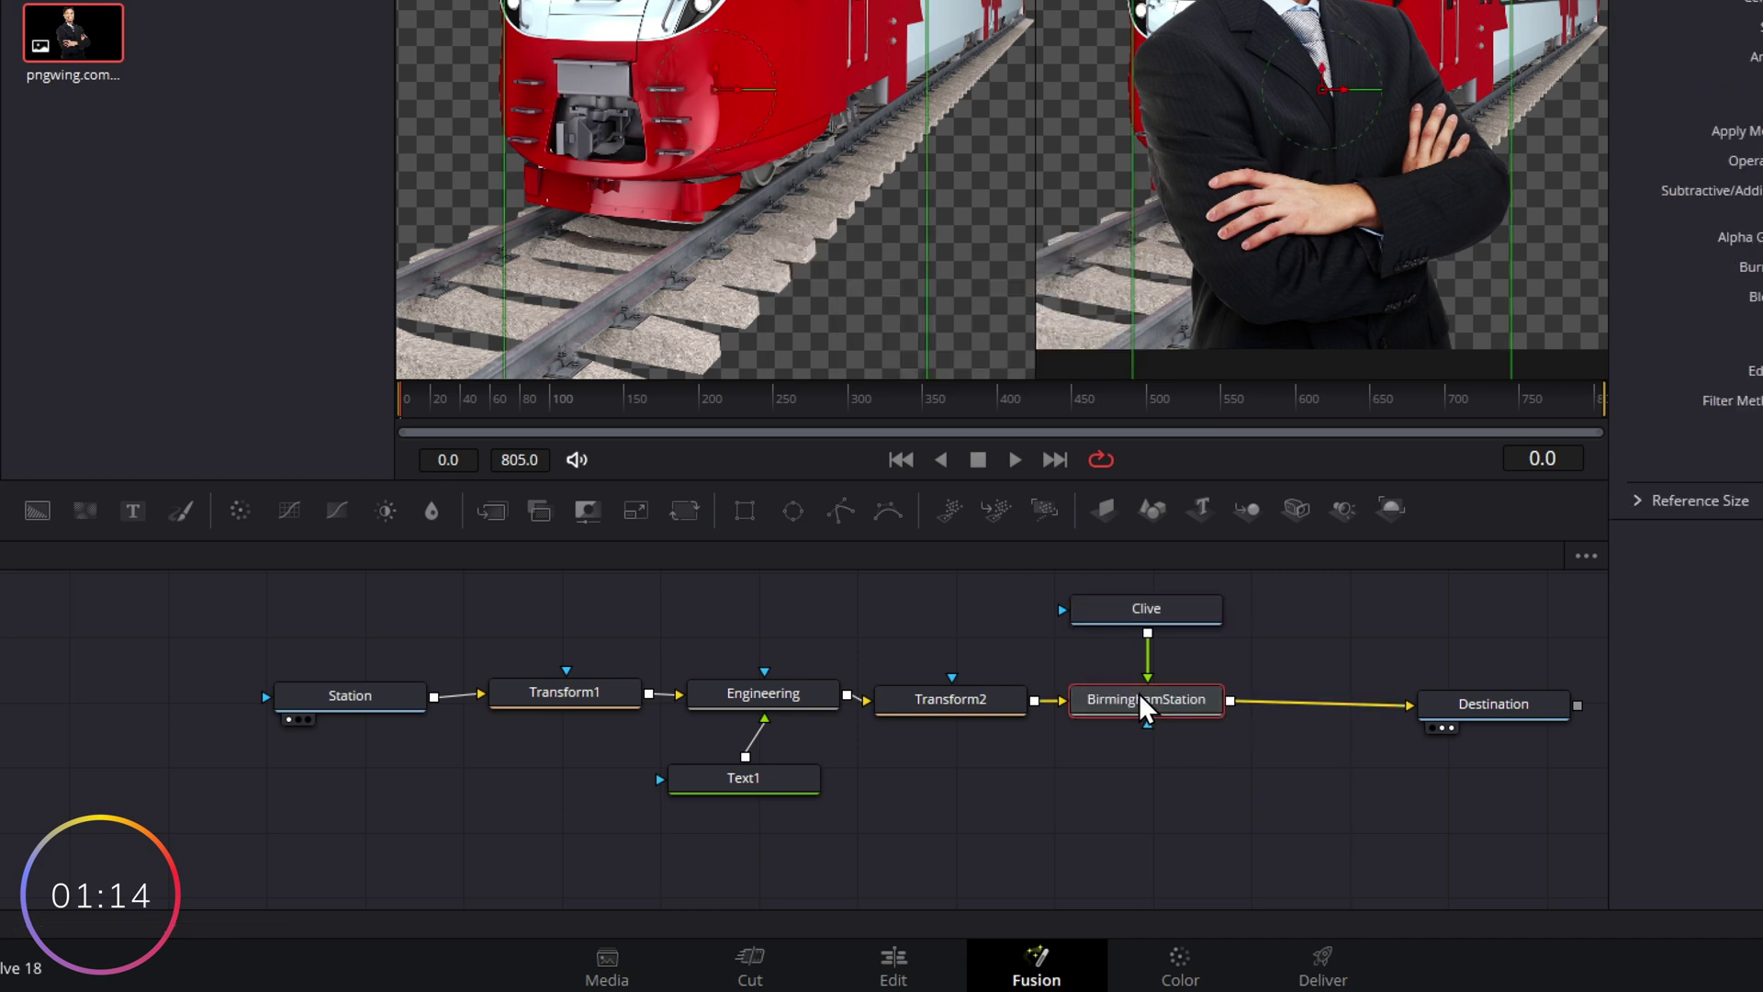
{"action": "left_click_drag", "start_coordinate": [1159, 608], "coordinate": [1159, 588]}
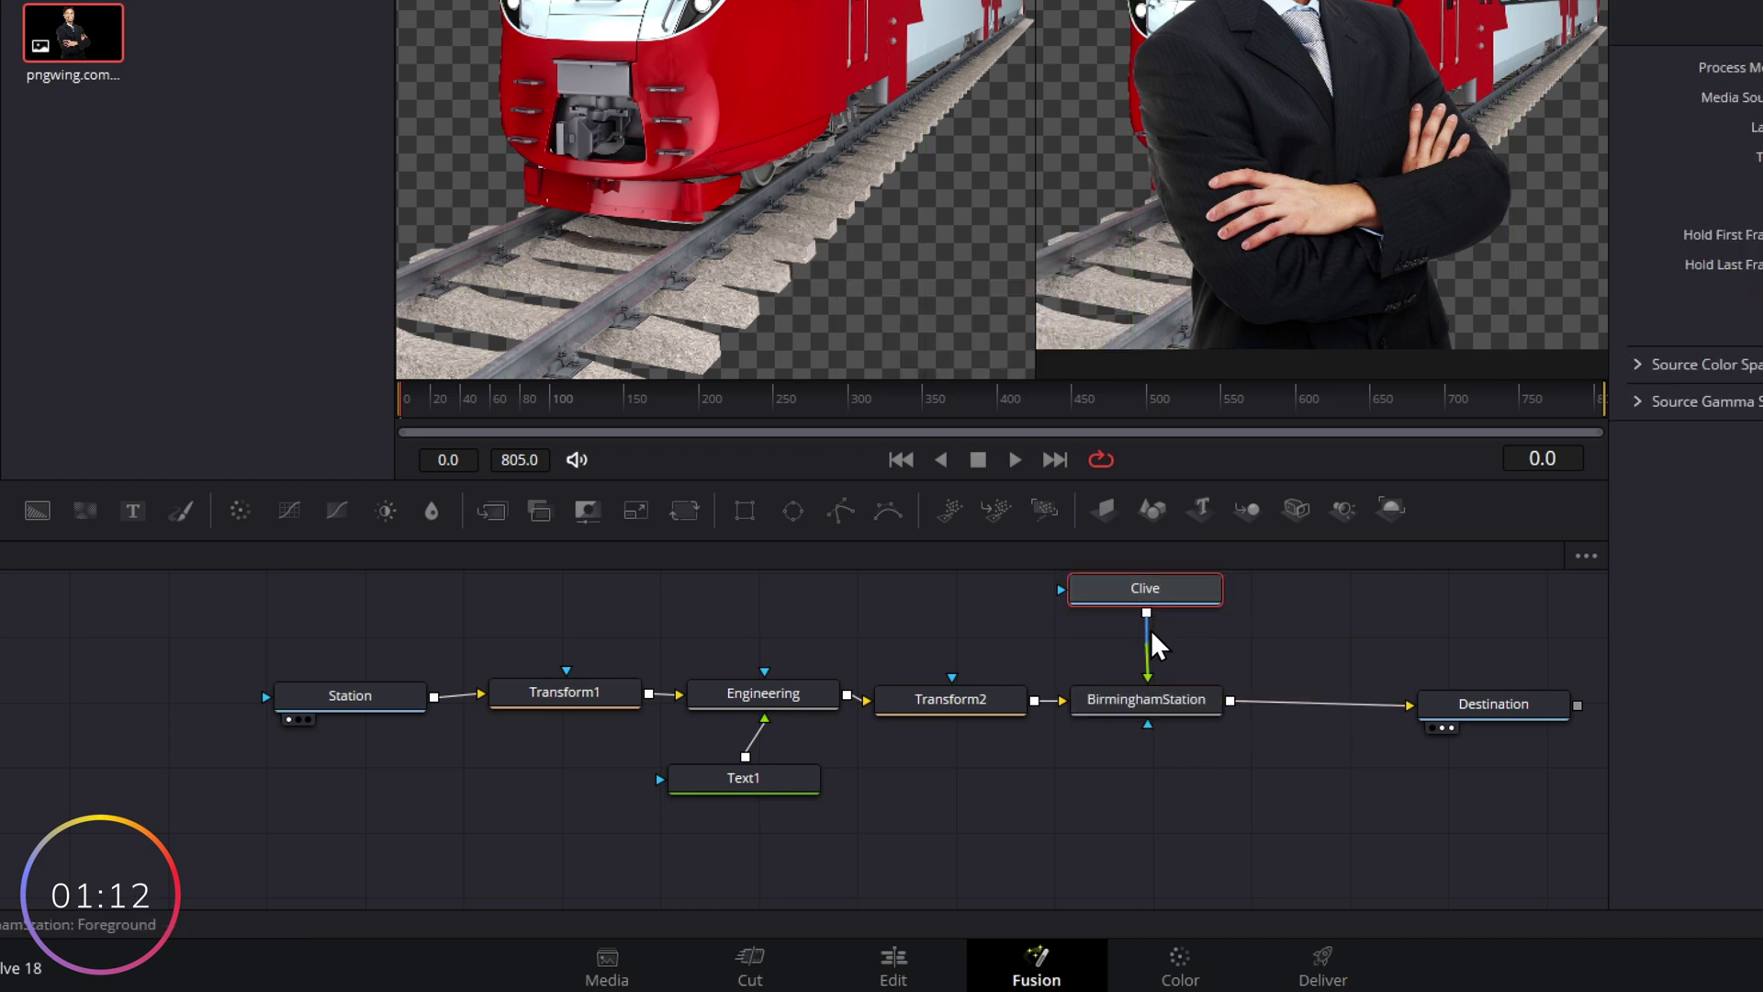
{"action": "mouse_move", "coordinate": [1156, 703]}
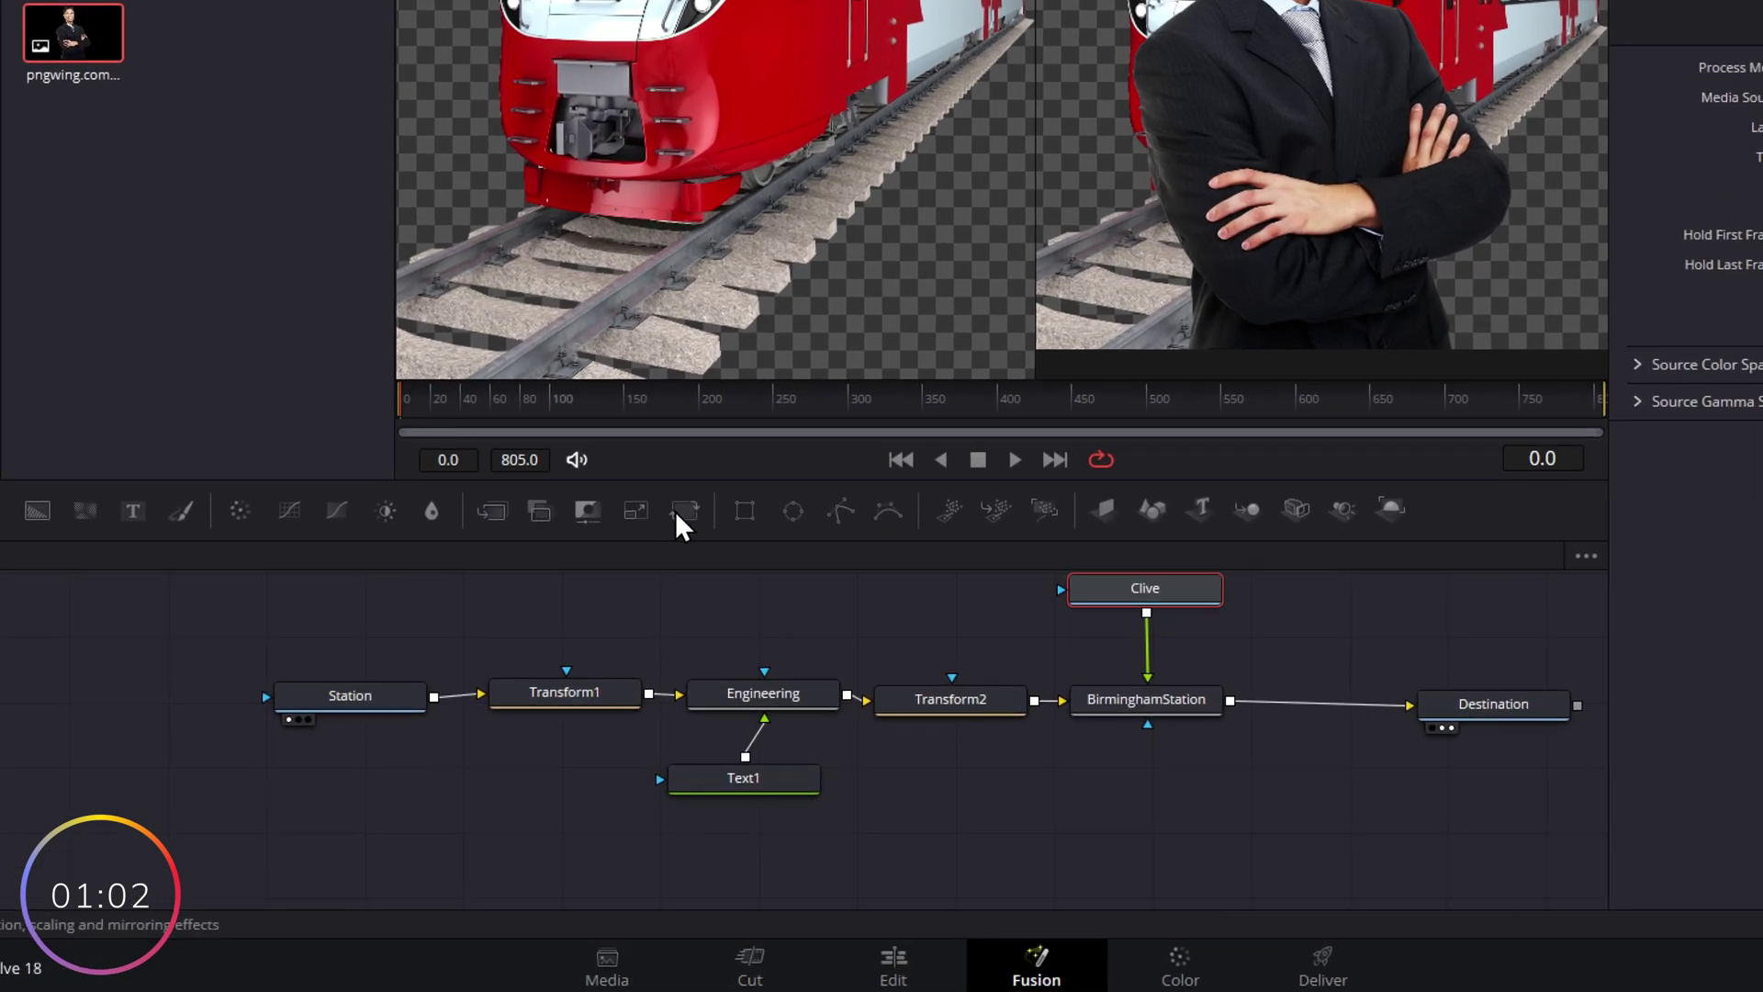
Add Transform3 scaling Clive to 0.27 at centre 0.941/0.668, and Transform4 before Destination.
{"action": "left_click_drag", "start_coordinate": [675, 510], "coordinate": [1148, 648]}
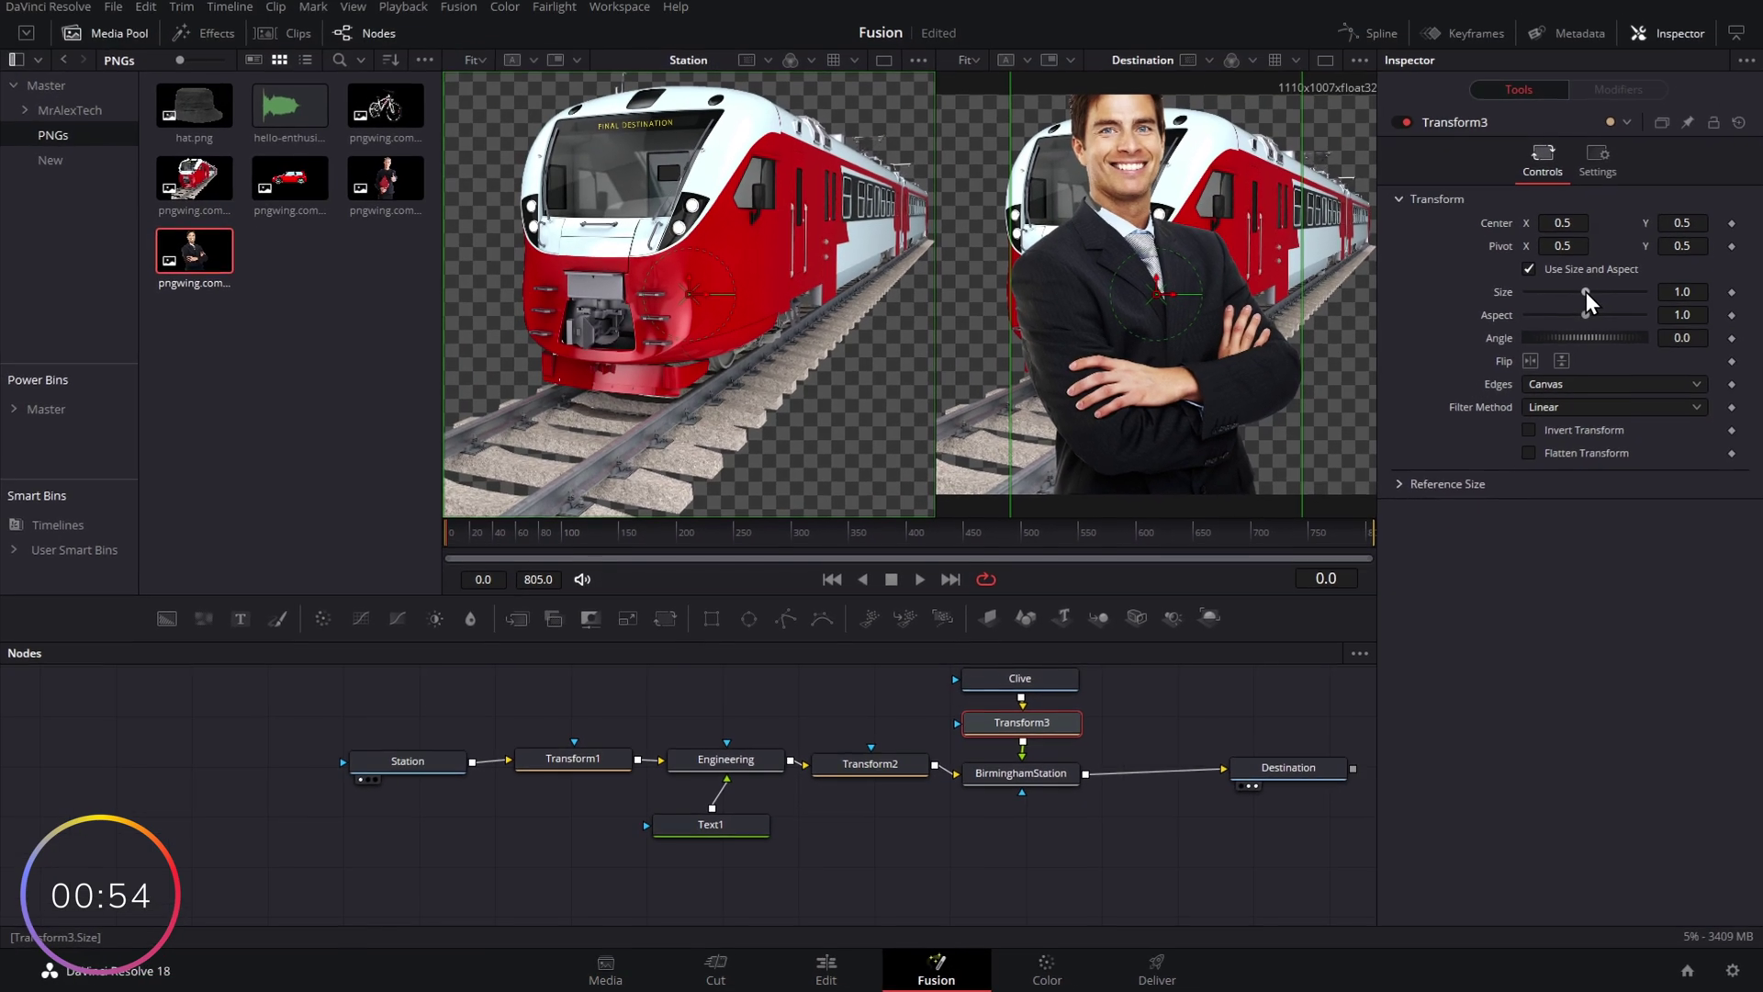
{"action": "left_click_drag", "start_coordinate": [1584, 293], "coordinate": [1543, 311]}
{"action": "left_click_drag", "start_coordinate": [1548, 227], "coordinate": [1707, 224]}
{"action": "left_click", "coordinate": [1162, 723]}
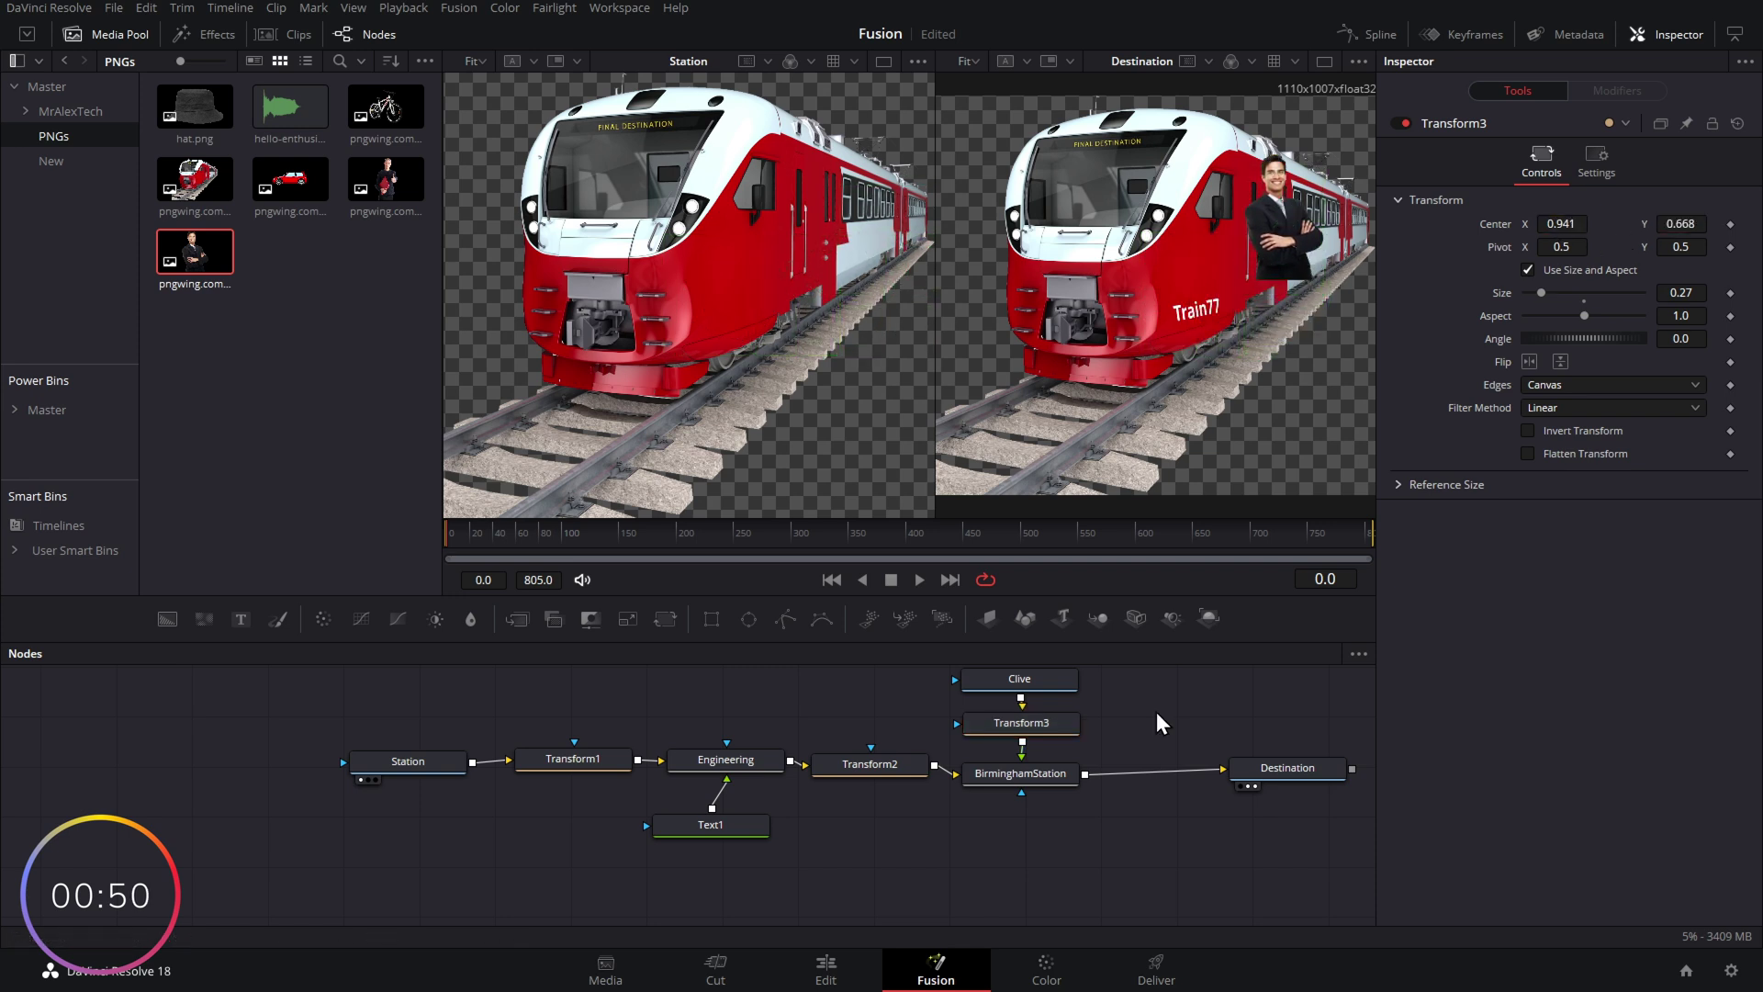
{"action": "left_click_drag", "start_coordinate": [1144, 680], "coordinate": [1157, 772]}
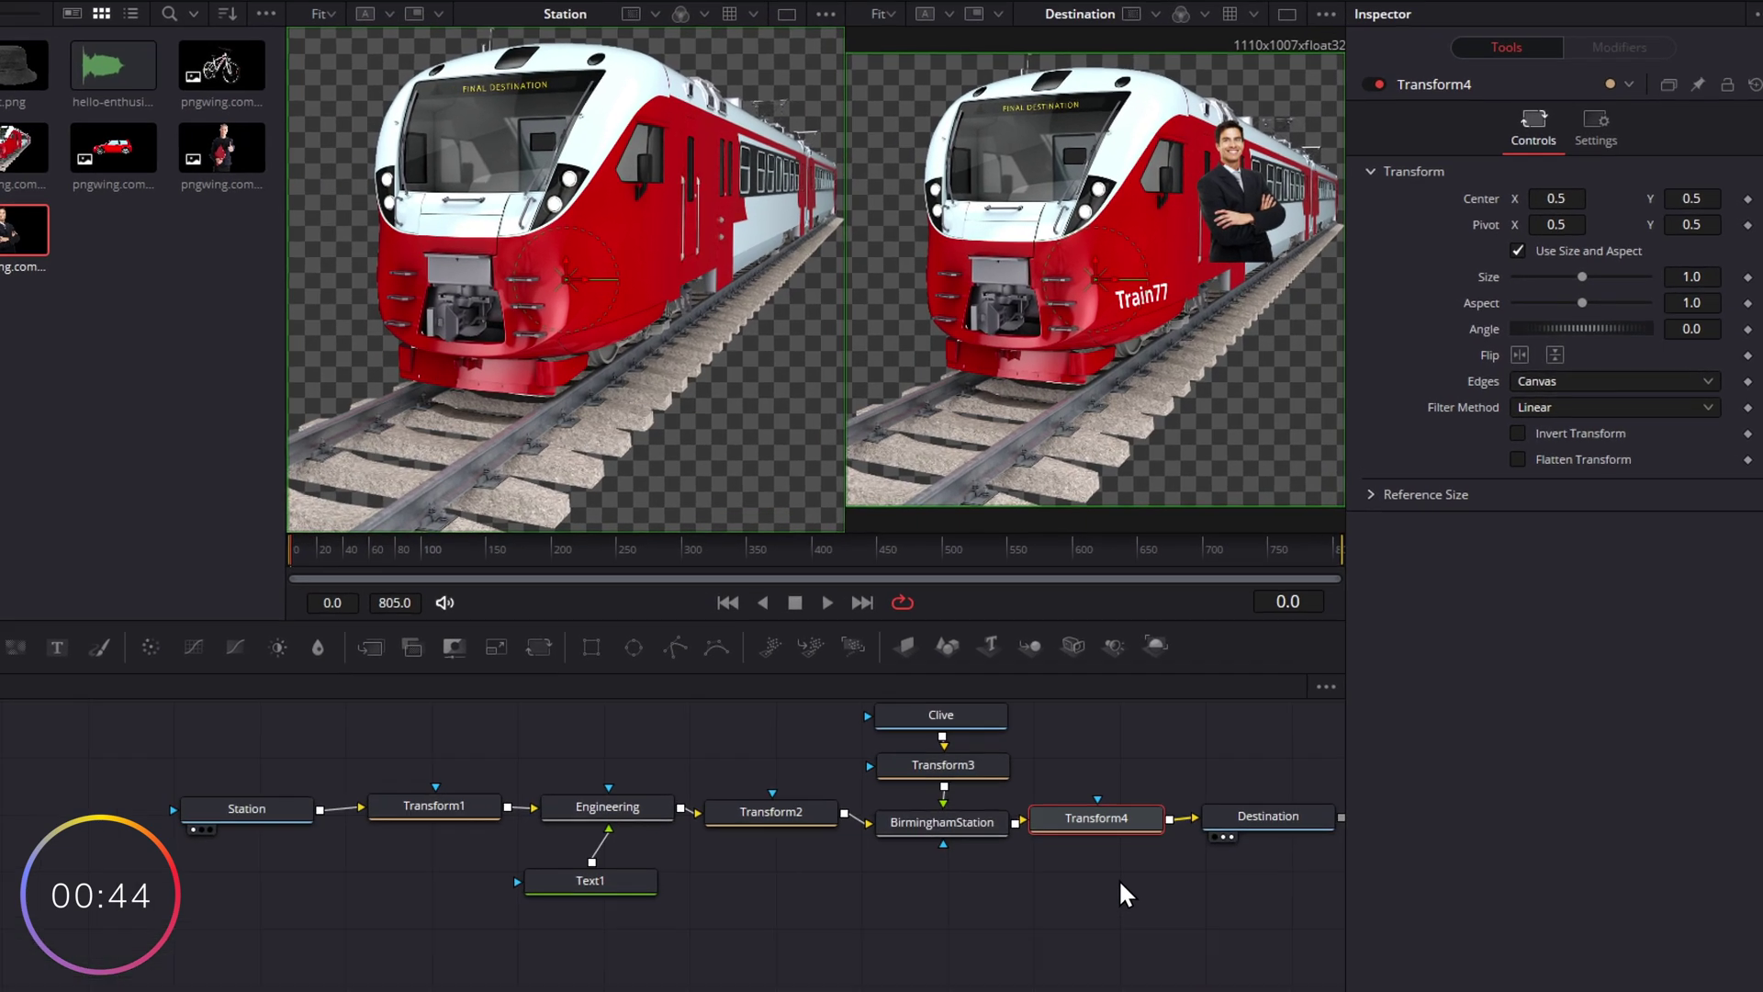
{"action": "left_click", "coordinate": [456, 812]}
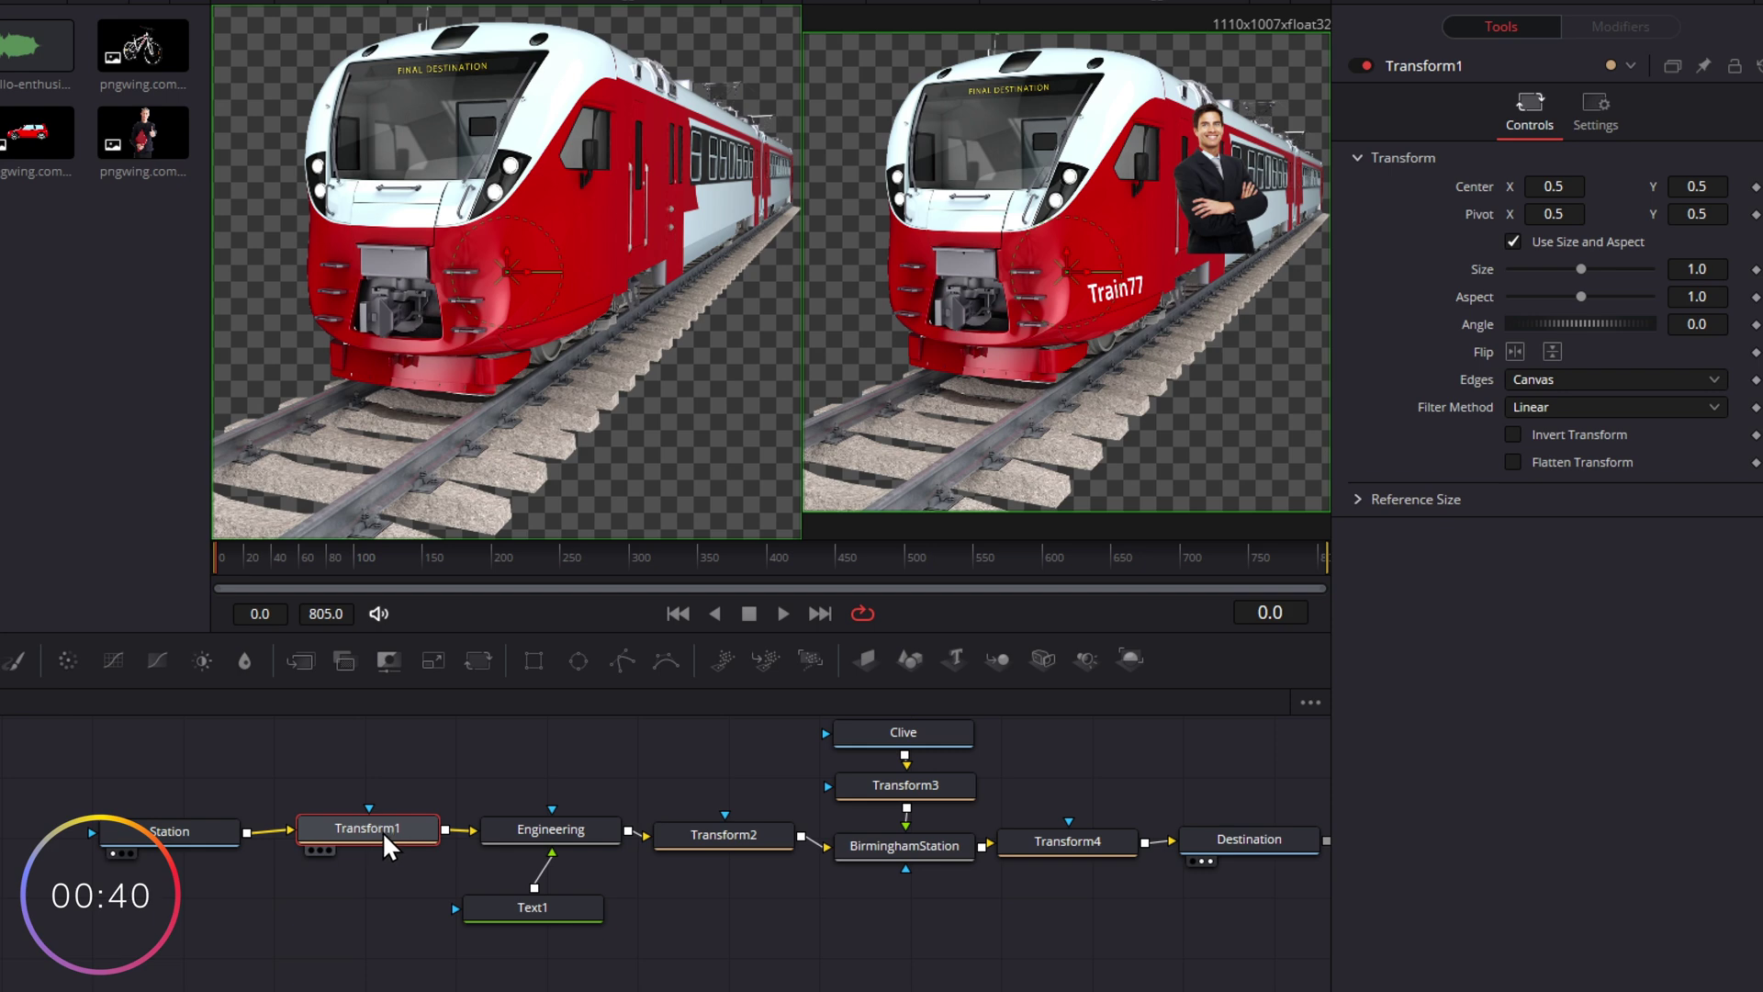
{"action": "left_click_drag", "start_coordinate": [1536, 317], "coordinate": [1581, 347]}
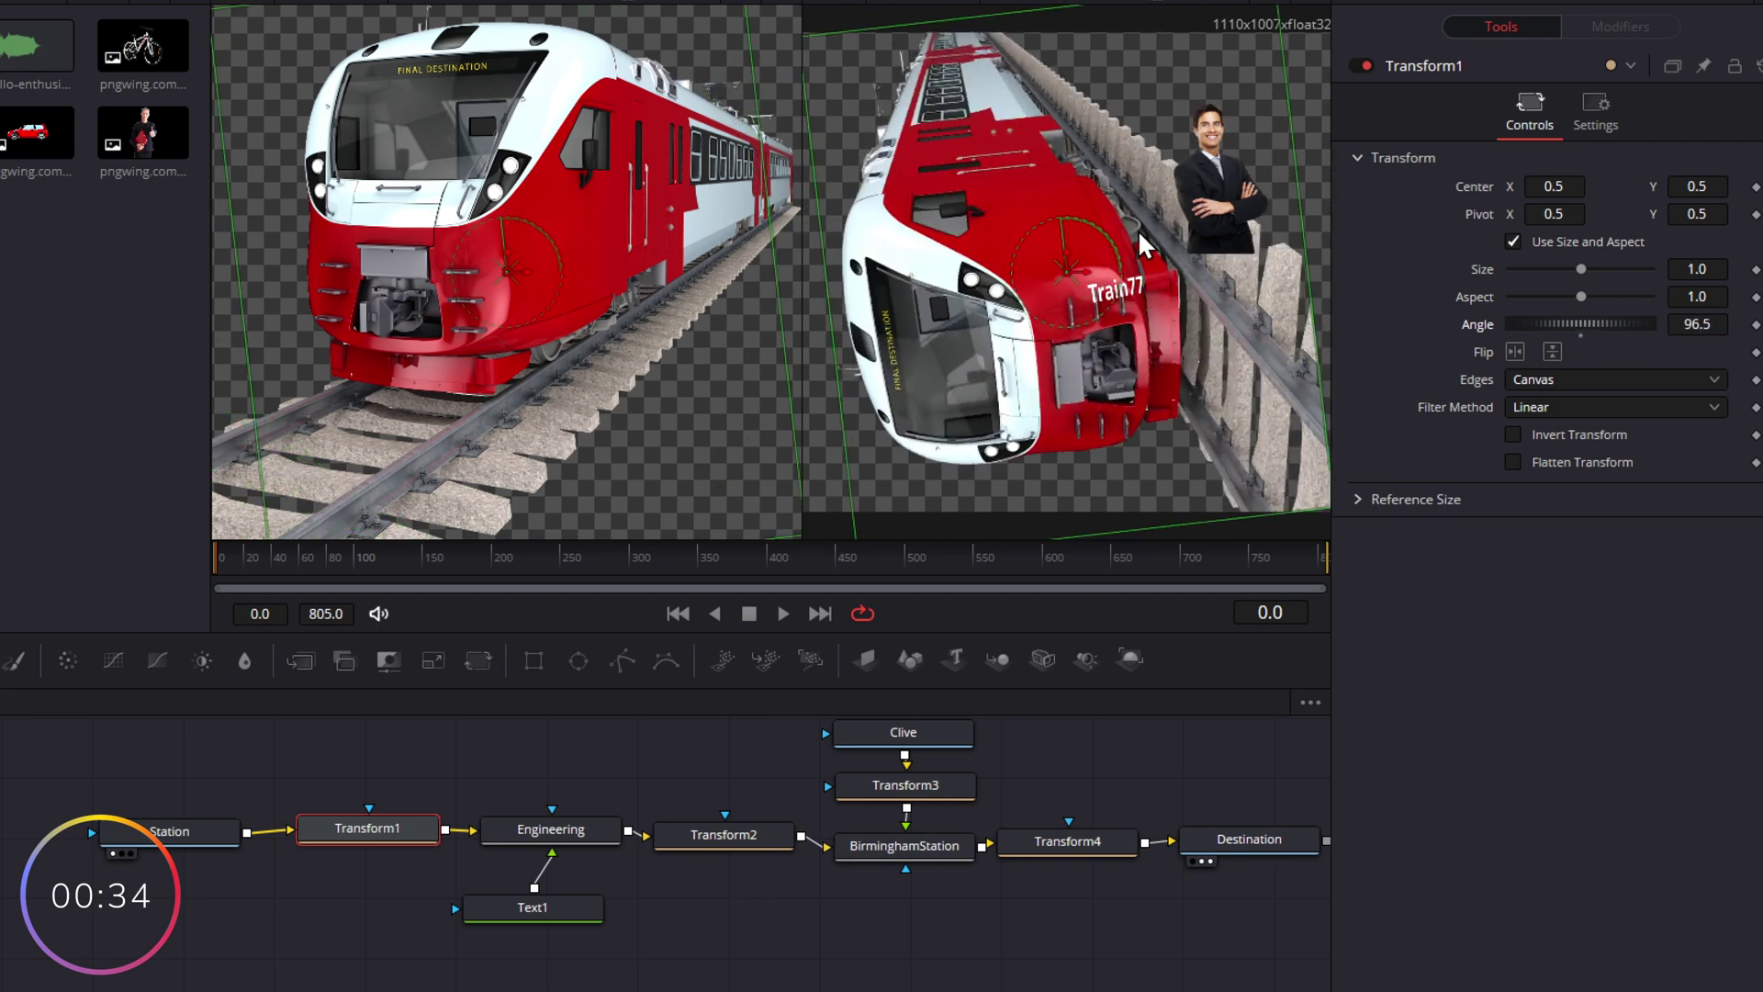
{"action": "double_click", "coordinate": [1484, 323]}
{"action": "left_click", "coordinate": [751, 833]}
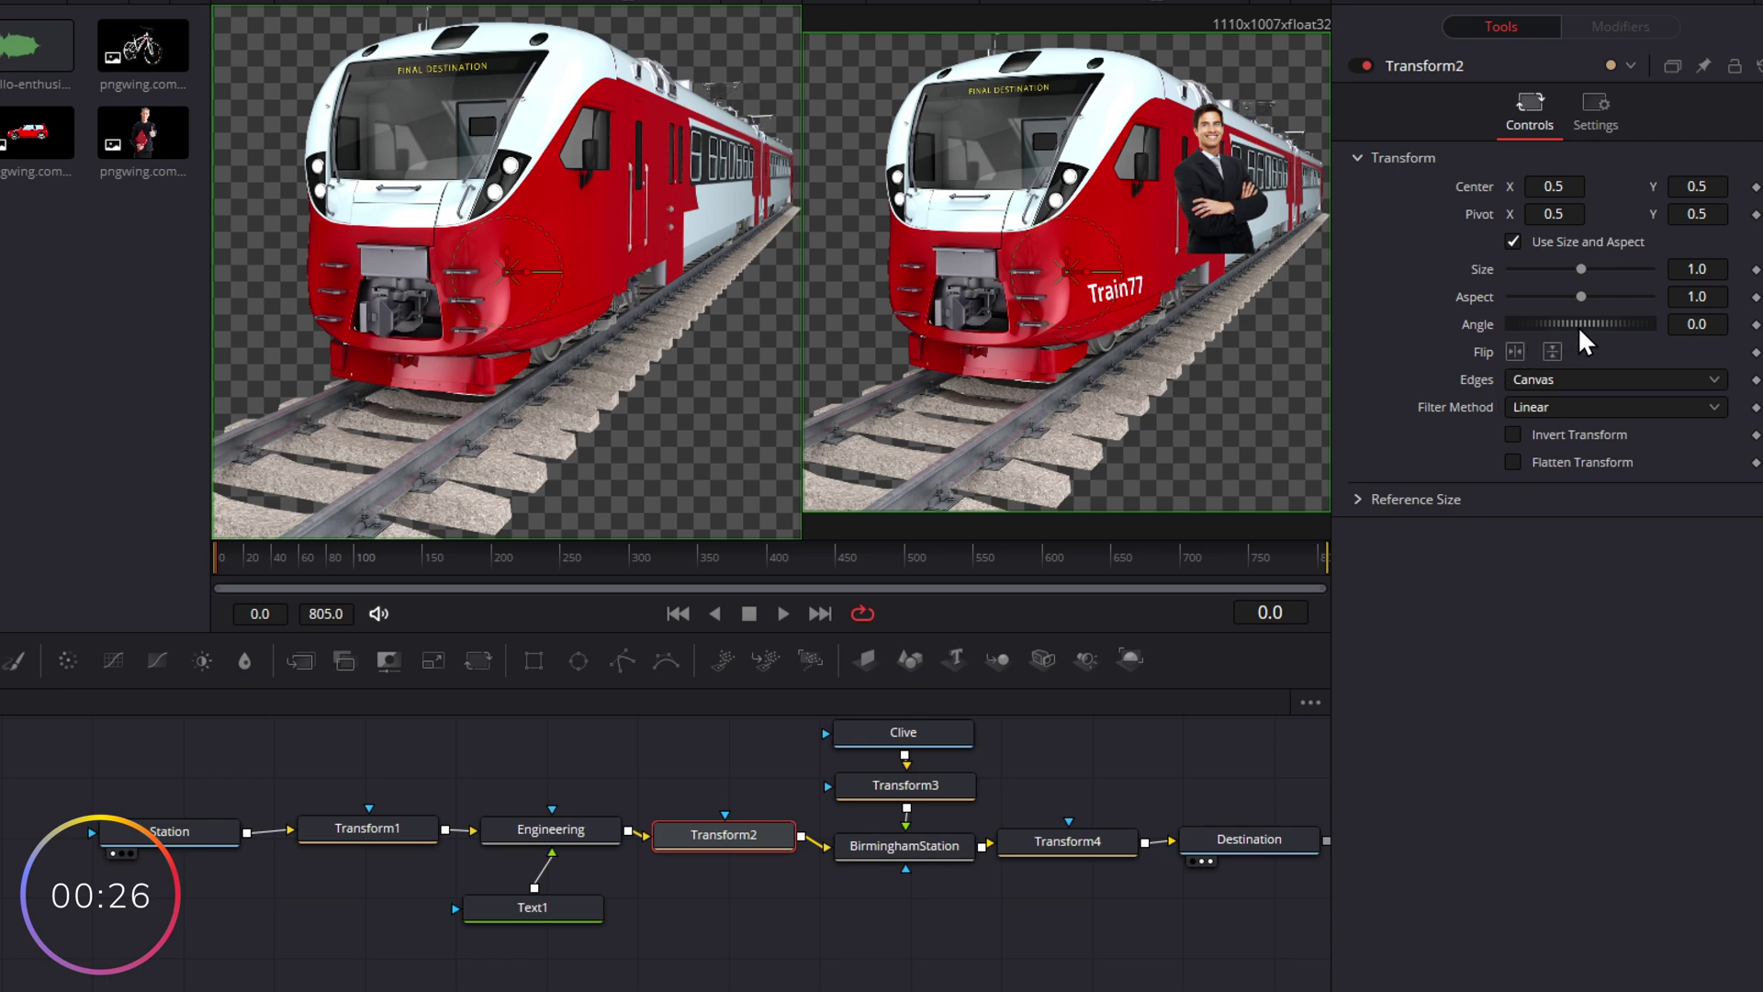
{"action": "left_click_drag", "start_coordinate": [1577, 325], "coordinate": [1480, 325]}
{"action": "key", "text": "ctrl+z"}
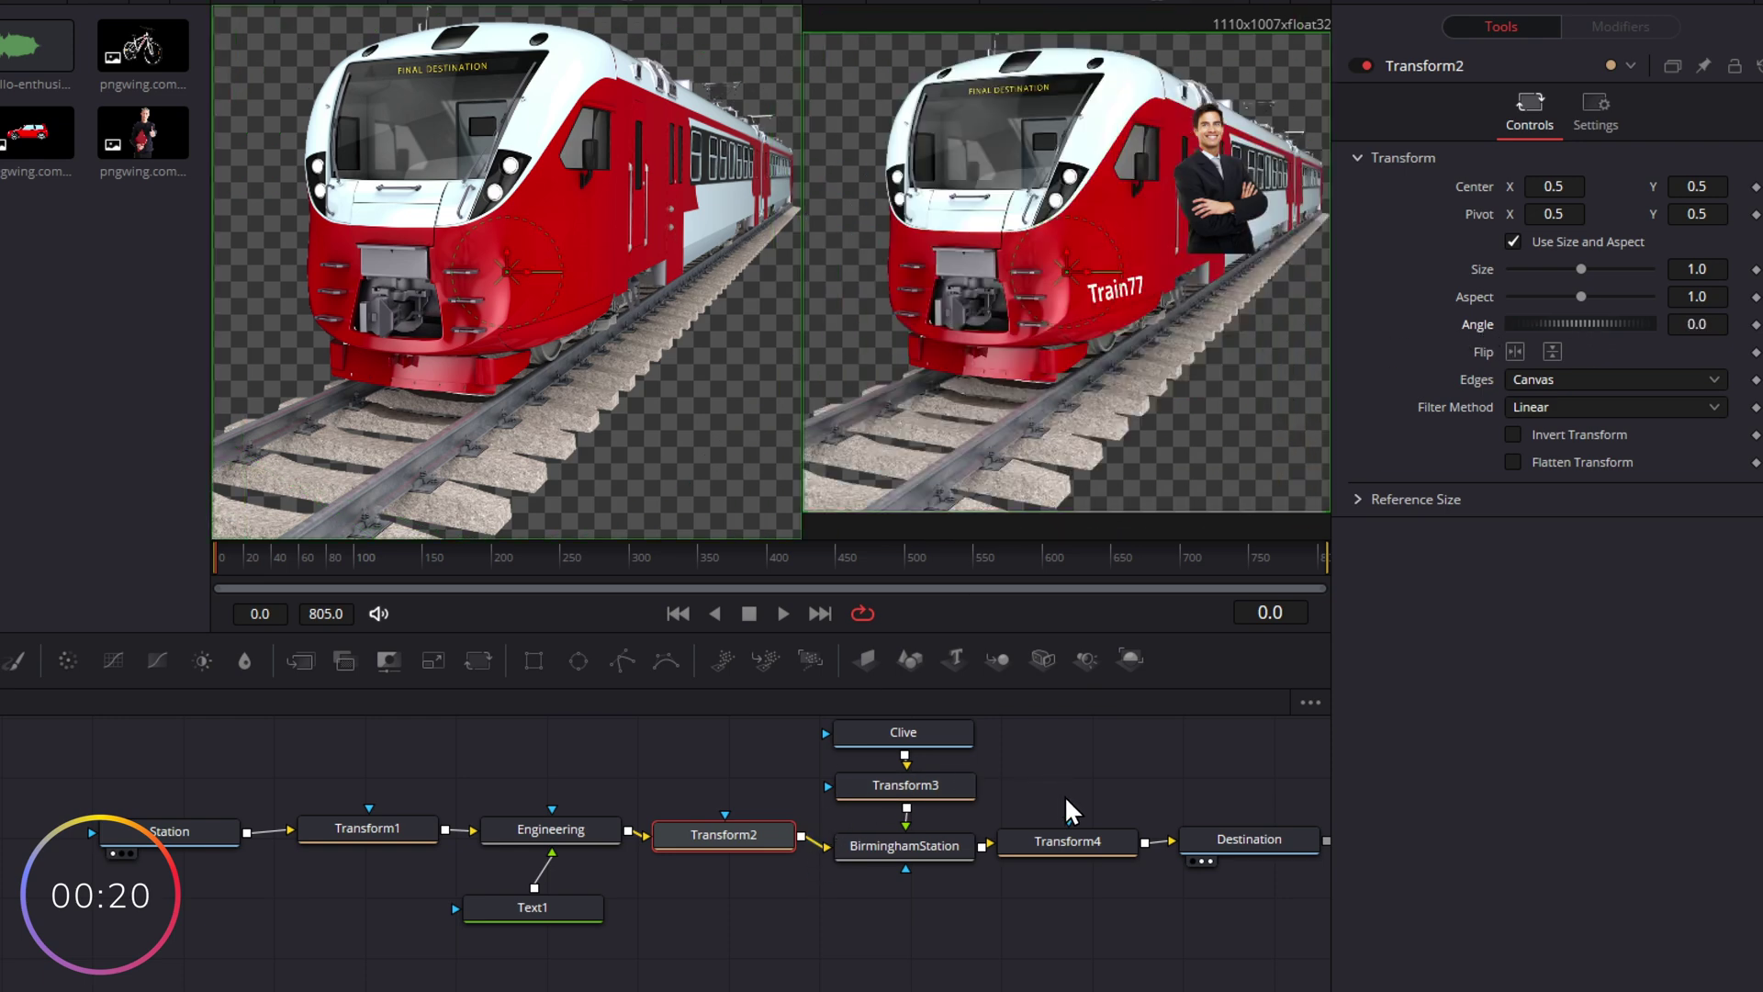
{"action": "left_click", "coordinate": [1080, 850]}
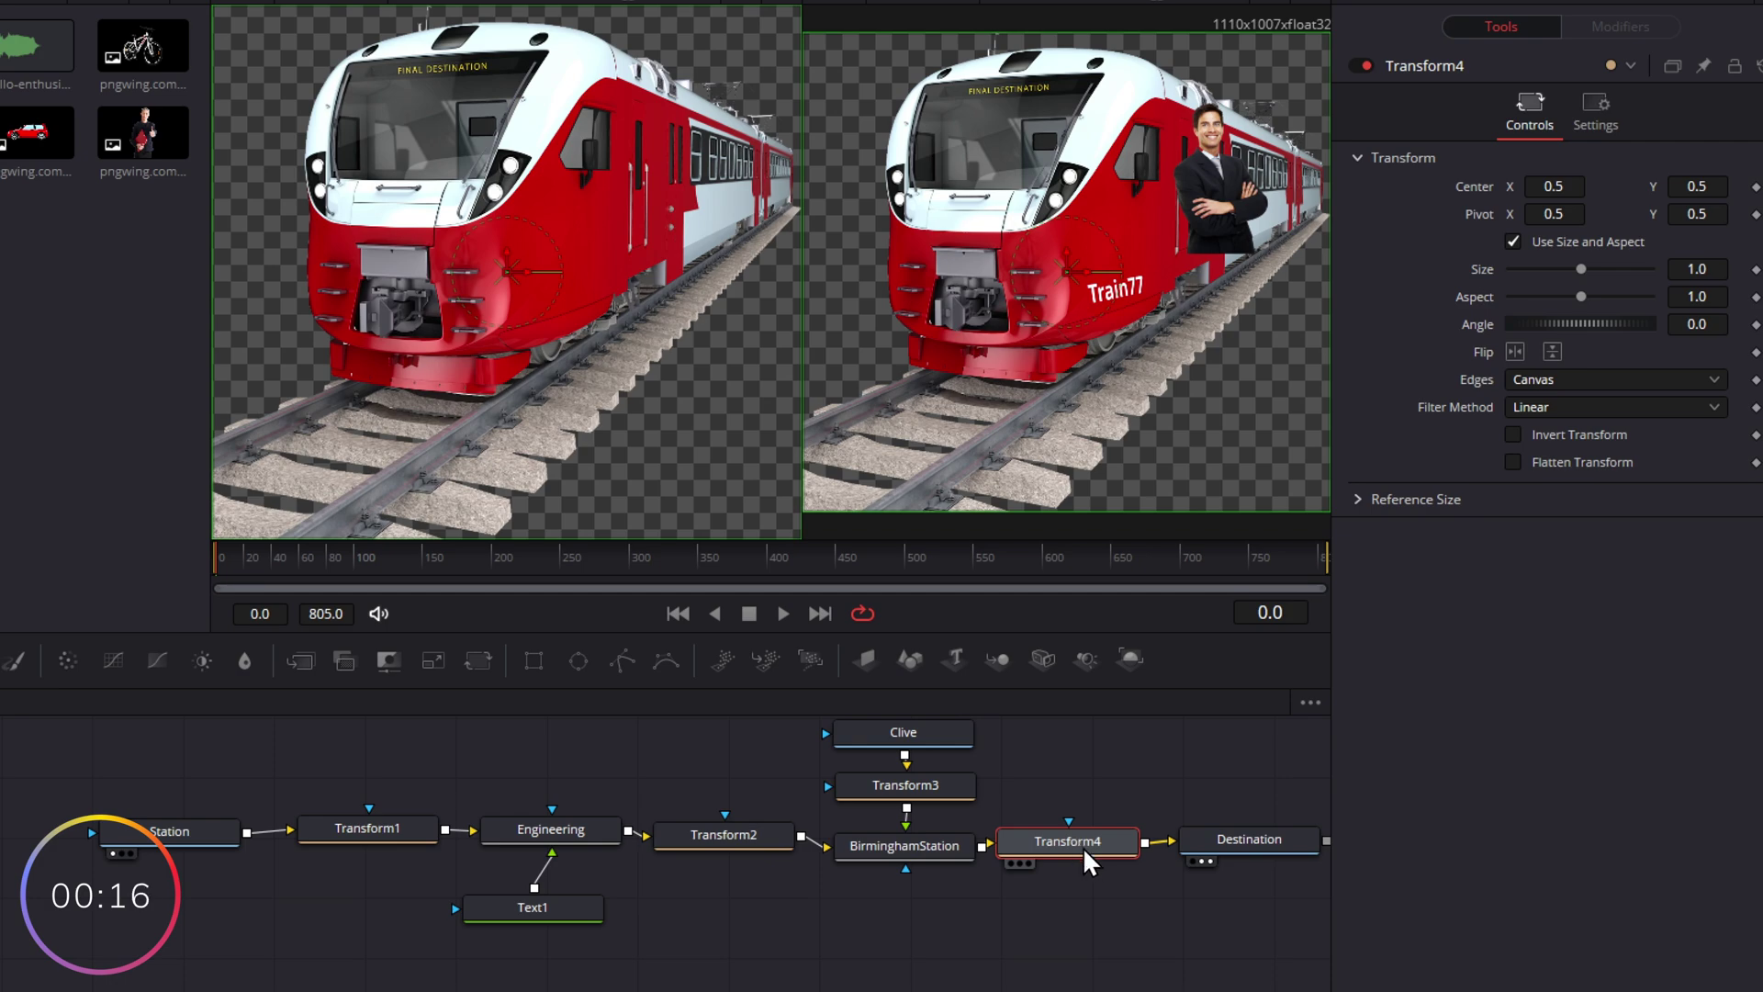
{"action": "left_click_drag", "start_coordinate": [1583, 325], "coordinate": [1623, 308]}
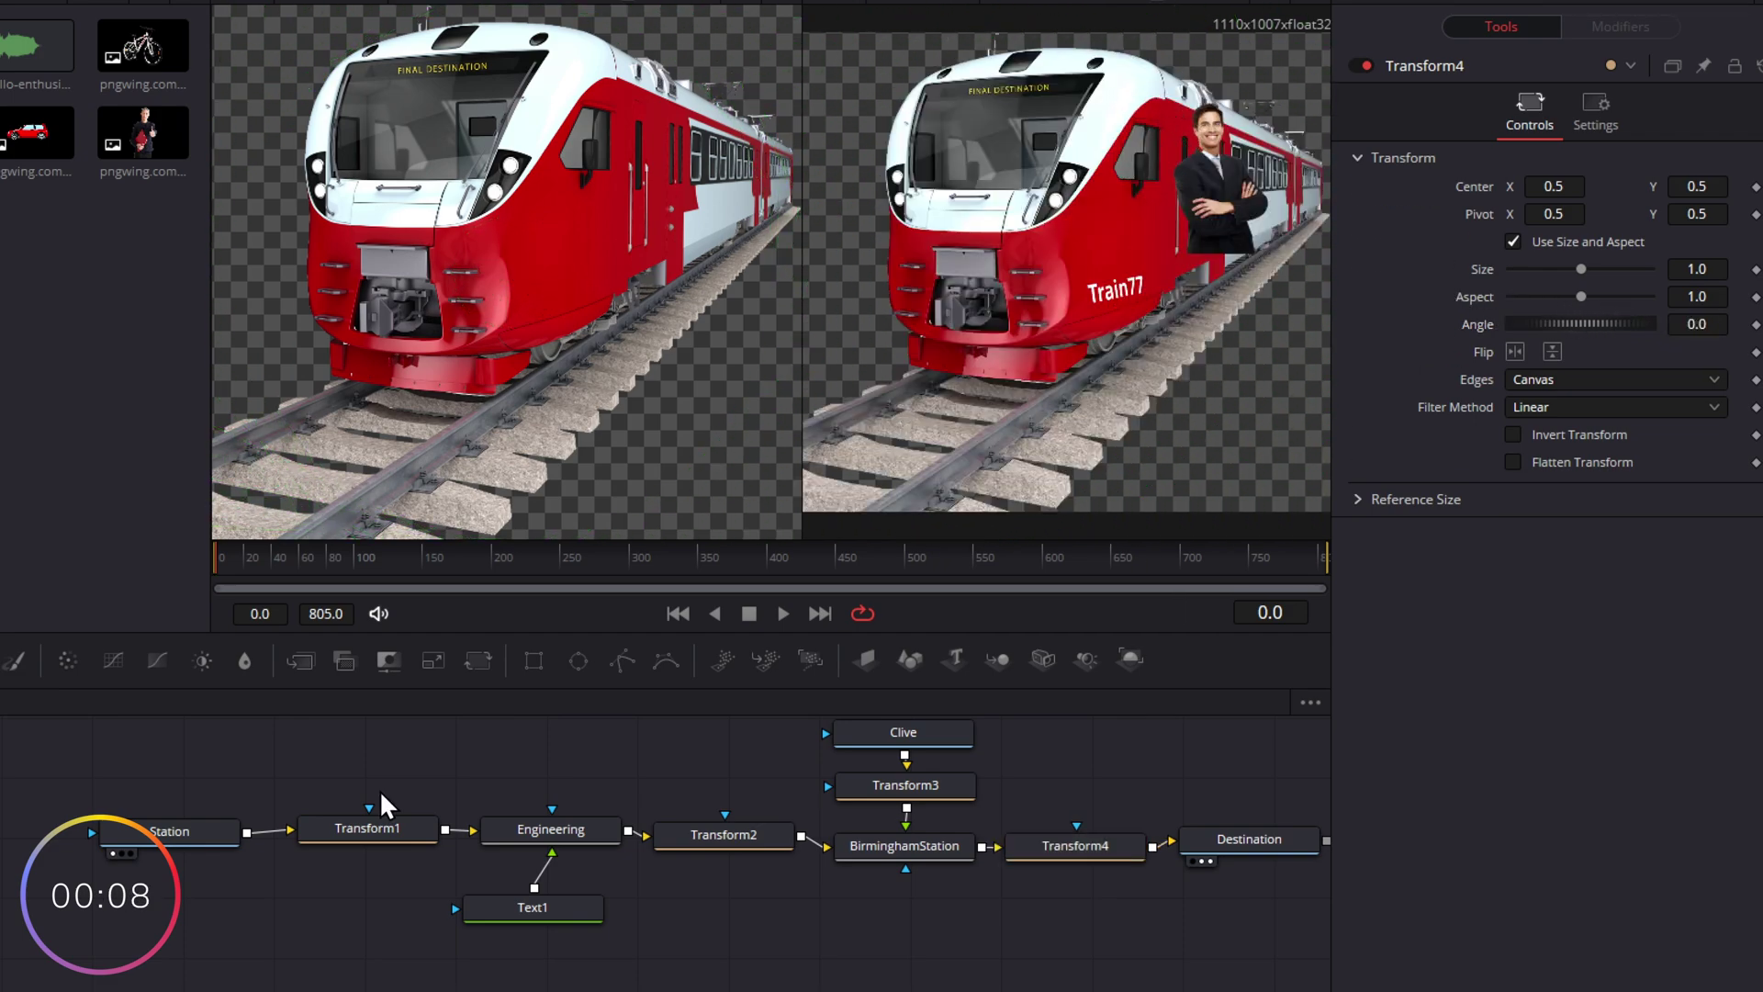
{"action": "left_click", "coordinate": [1042, 848]}
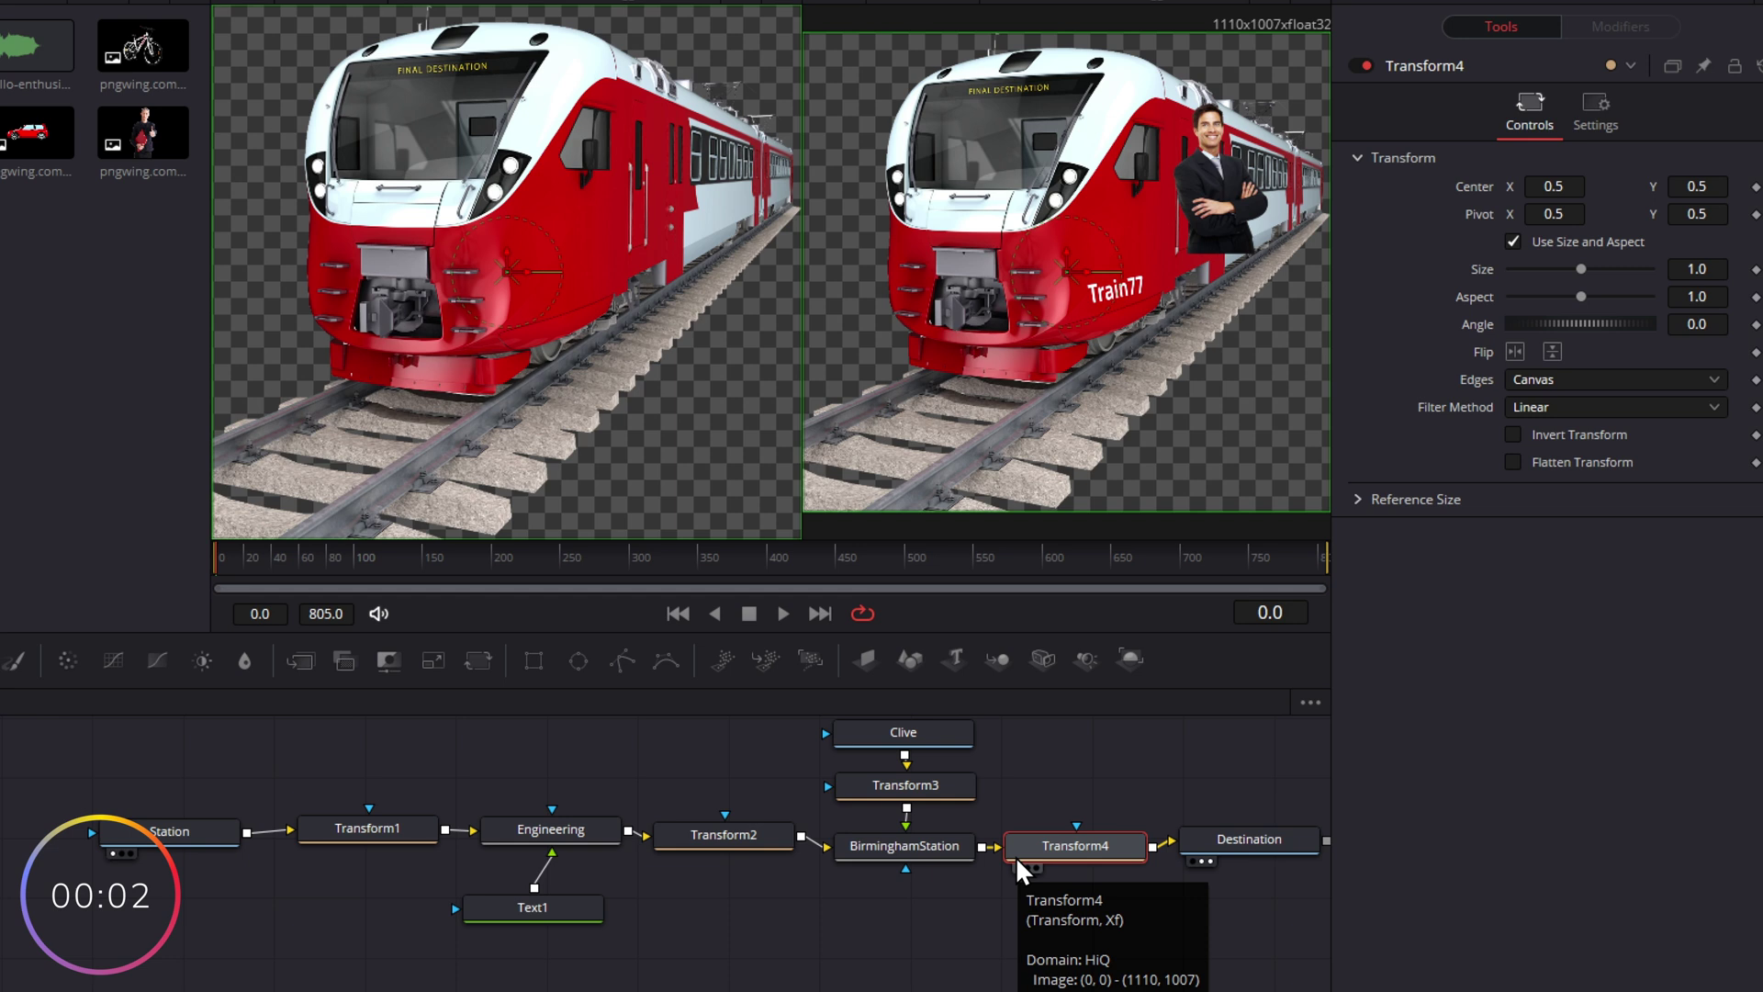
{"action": "mouse_move", "coordinate": [1553, 186]}
{"action": "left_mouse_down"}
{"action": "mouse_move", "coordinate": [1615, 187]}
{"action": "mouse_move", "coordinate": [1552, 186]}
{"action": "left_mouse_up"}
Set Transform4's Center X to -0.588, sliding the whole composite out of frame.
{"action": "left_click", "coordinate": [938, 793]}
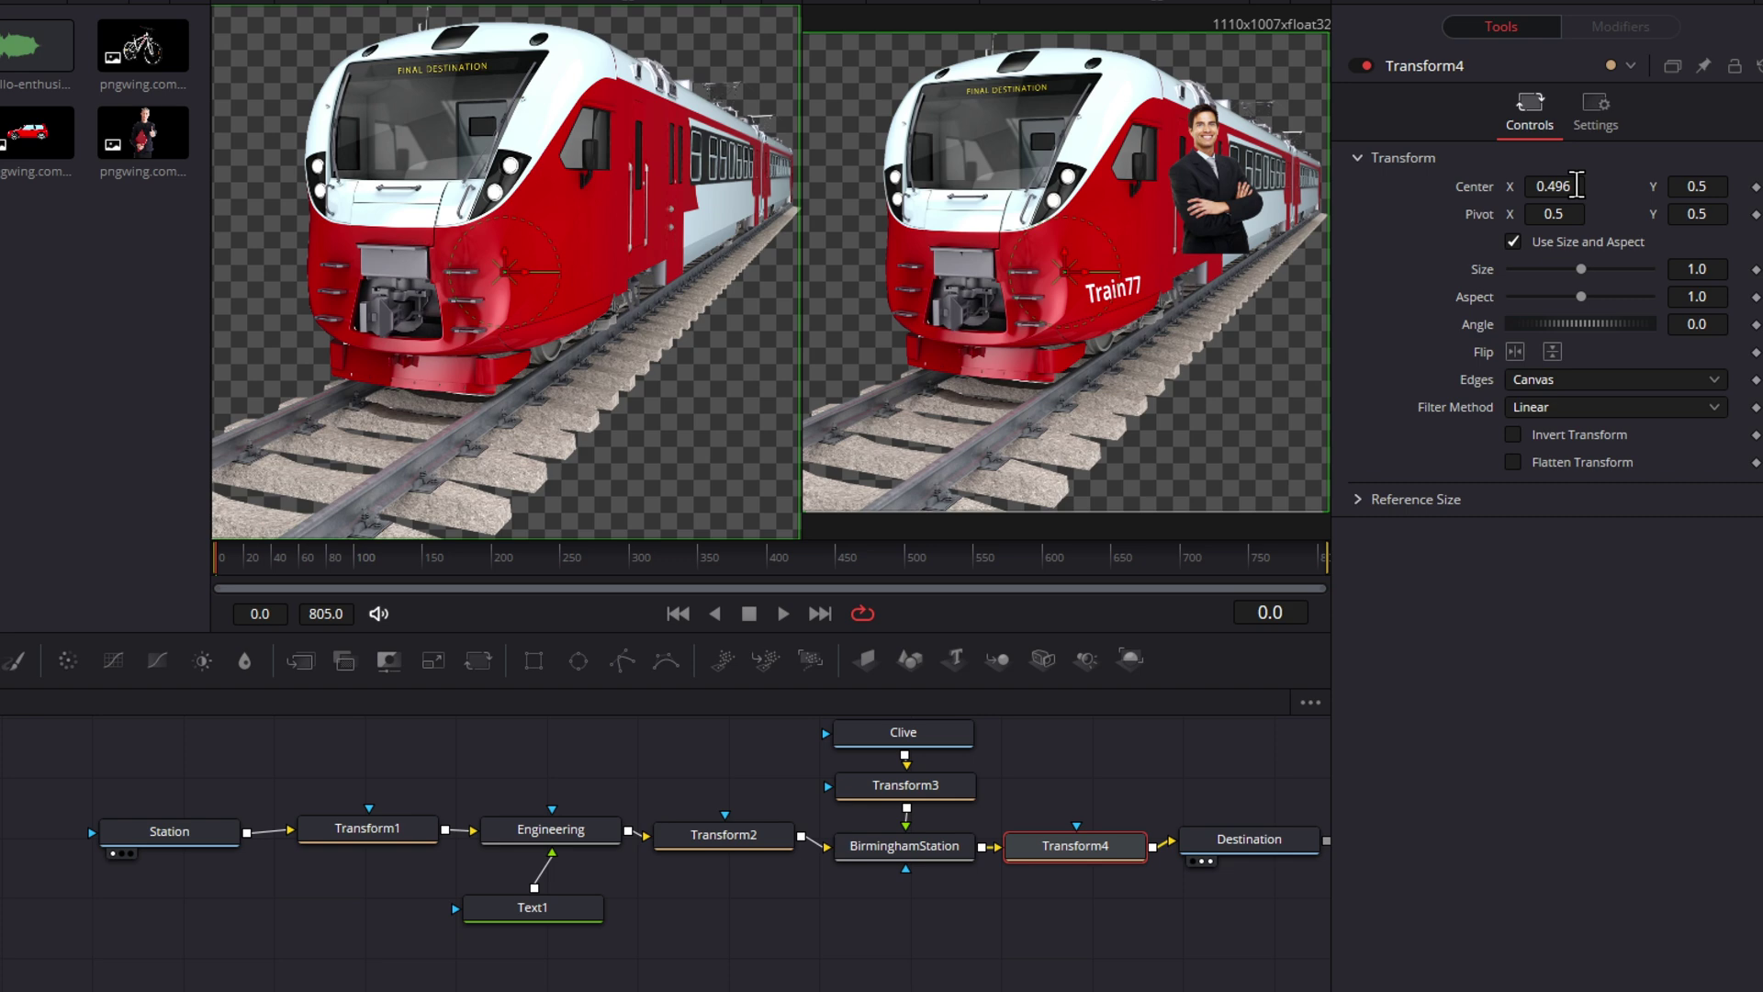
{"action": "left_click_drag", "start_coordinate": [1576, 187], "coordinate": [1377, 186]}
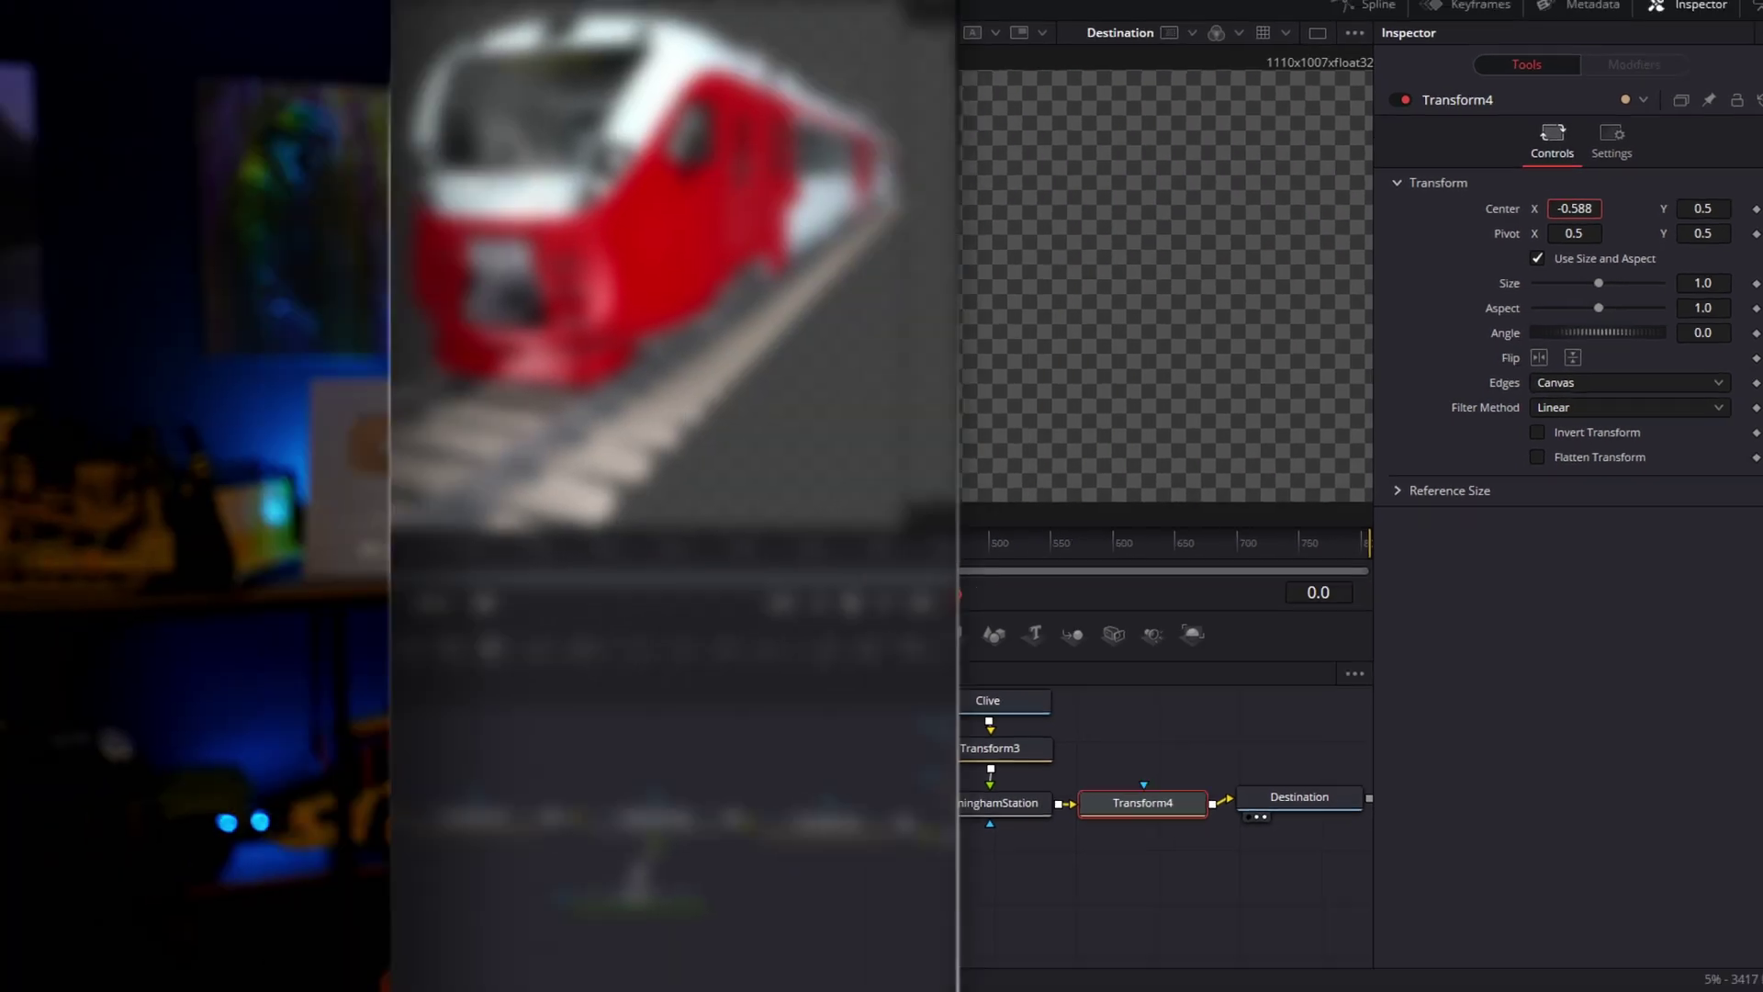